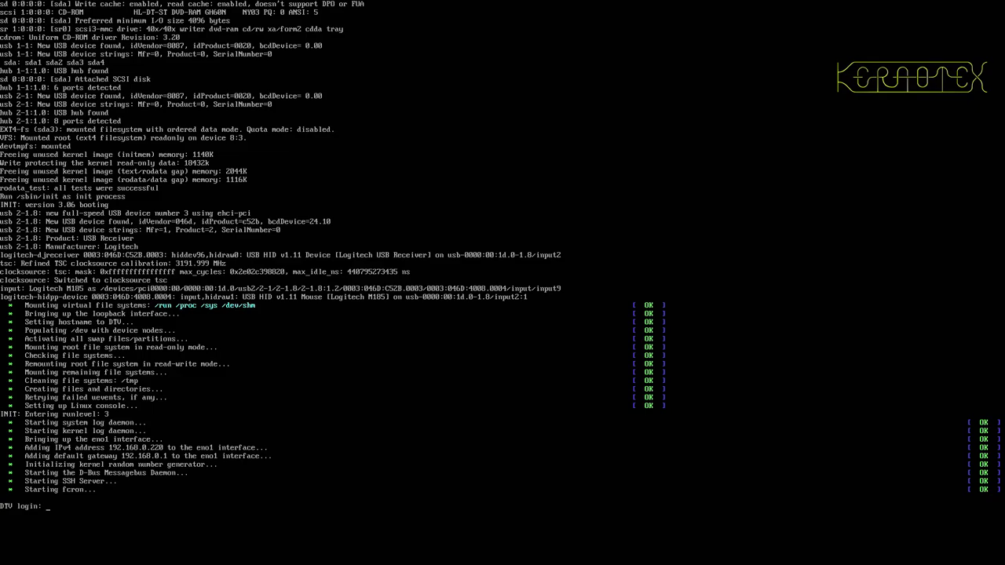
- Log in to the user account on the console and start typing sudo at the shell prompt
{"action": "key", "text": "Return"}
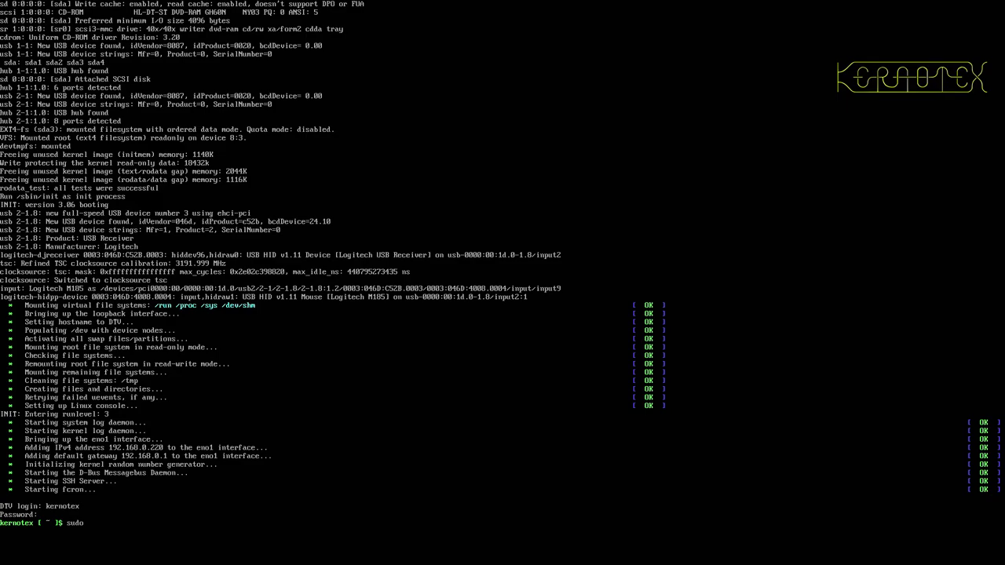
- Write 4 to /proc/sys/kernel/sysrq, retrying with su -c after sudo is denied
{"action": "type", "text": "cho 4 > /proc/sys/kernel"}
{"action": "type", "text": "sysrq"}
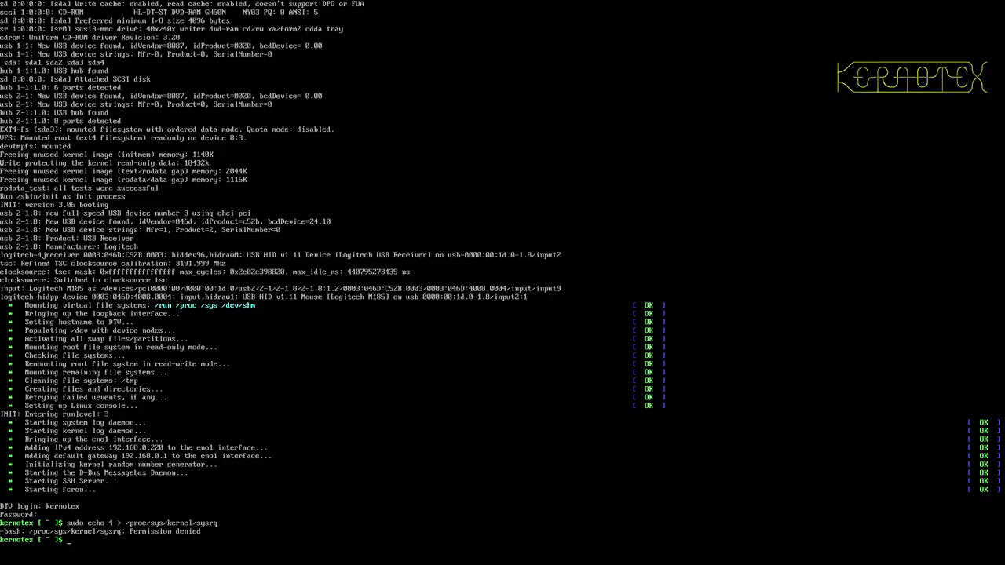
{"action": "key", "text": "Up"}
{"action": "key", "text": "Home"}
{"action": "key", "text": "Right"}
{"action": "key", "text": "Right"}
{"action": "key", "text": "Right"}
{"action": "key", "text": "Right"}
{"action": "key", "text": "BackSpace"}
{"action": "key", "text": "BackSpace"}
{"action": "type", "text": "-c"}
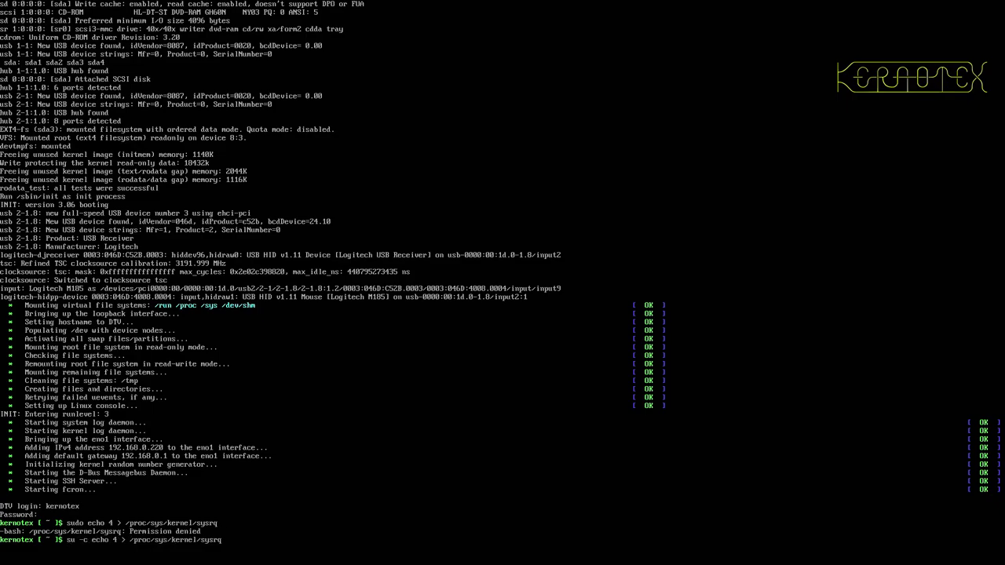
{"action": "type", "text": "\""}
{"action": "key", "text": "Delete"}
{"action": "key", "text": "Left"}
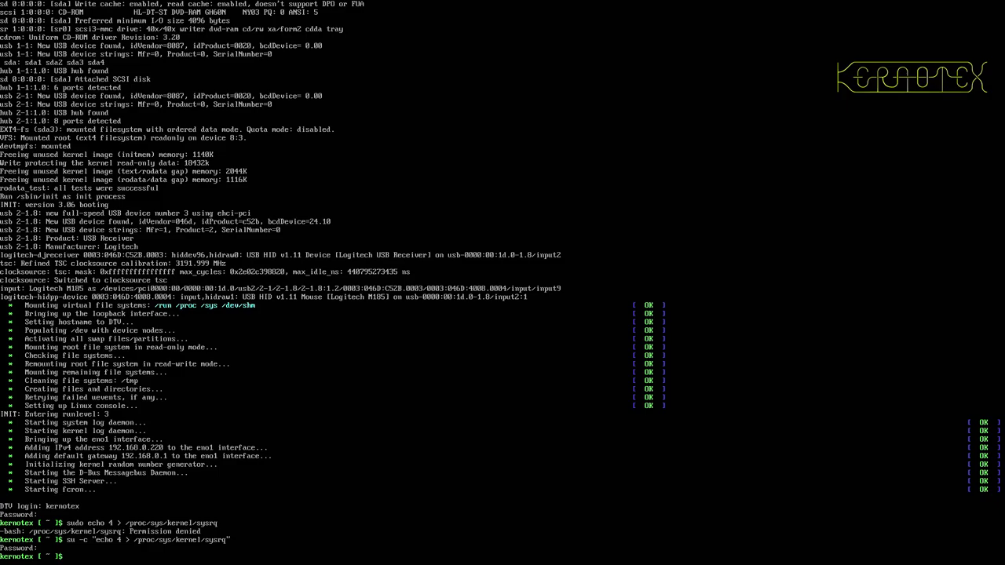
- Launch the X session with startx so TWM comes up
{"action": "type", "text": "startx"}
{"action": "key", "text": "Return"}
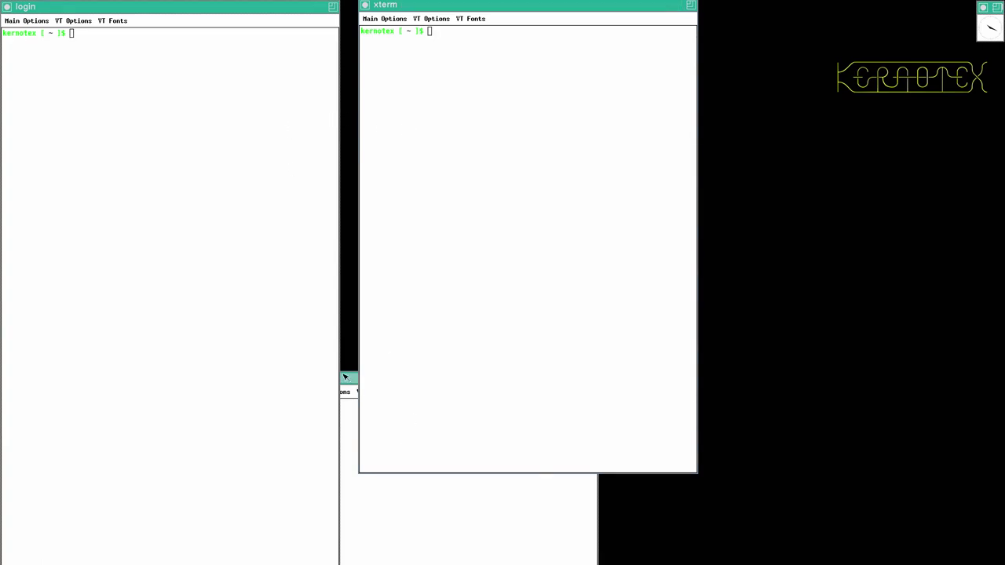
- Drag out the hidden xterm, shorten the login window at the top, shift the middle xterm, and raise the bottom-right one
{"action": "left_click_drag", "start_coordinate": [345, 378], "coordinate": [558, 360]}
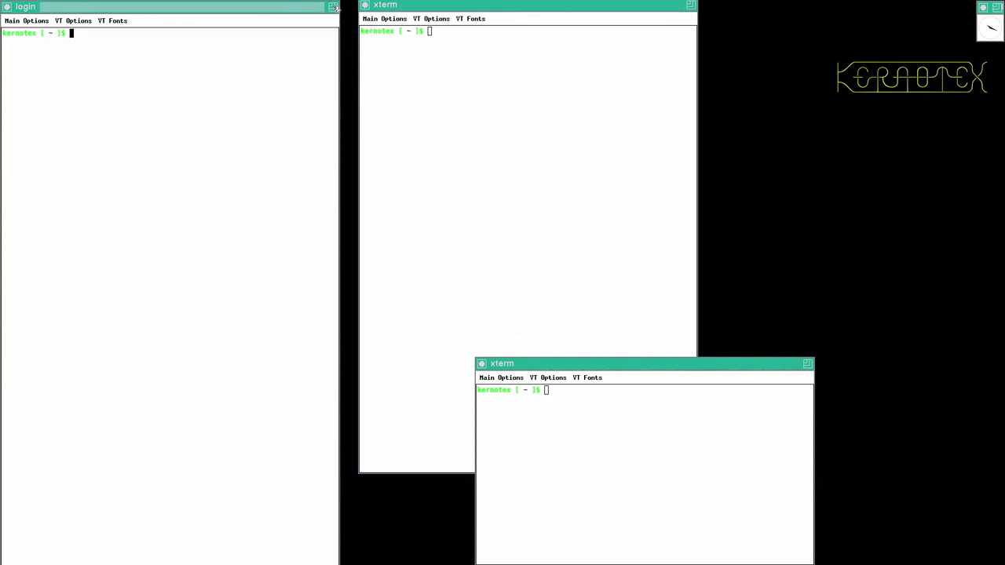
{"action": "left_click_drag", "start_coordinate": [332, 7], "coordinate": [326, 3]}
{"action": "left_click", "coordinate": [331, 7]}
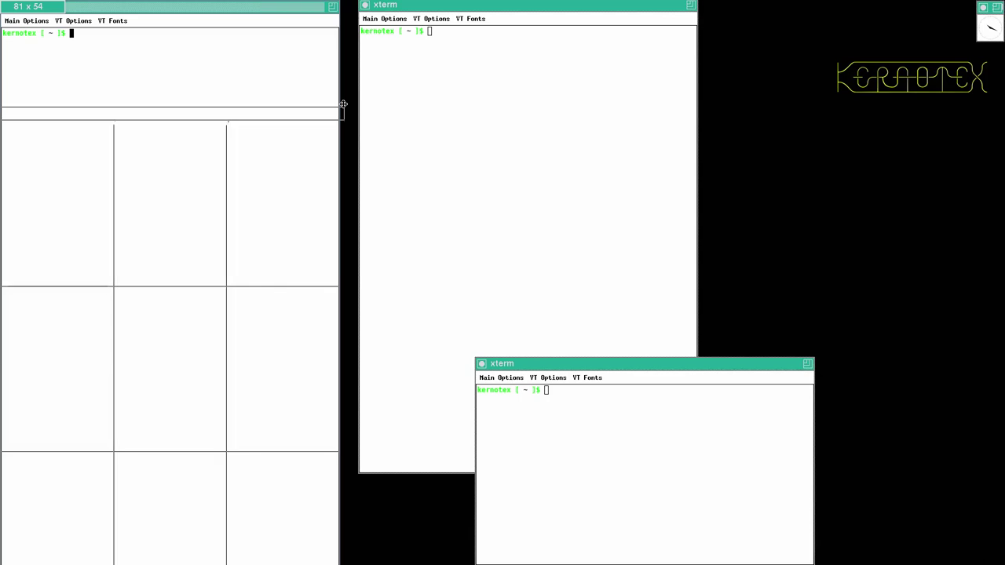
{"action": "left_click", "coordinate": [343, 103]}
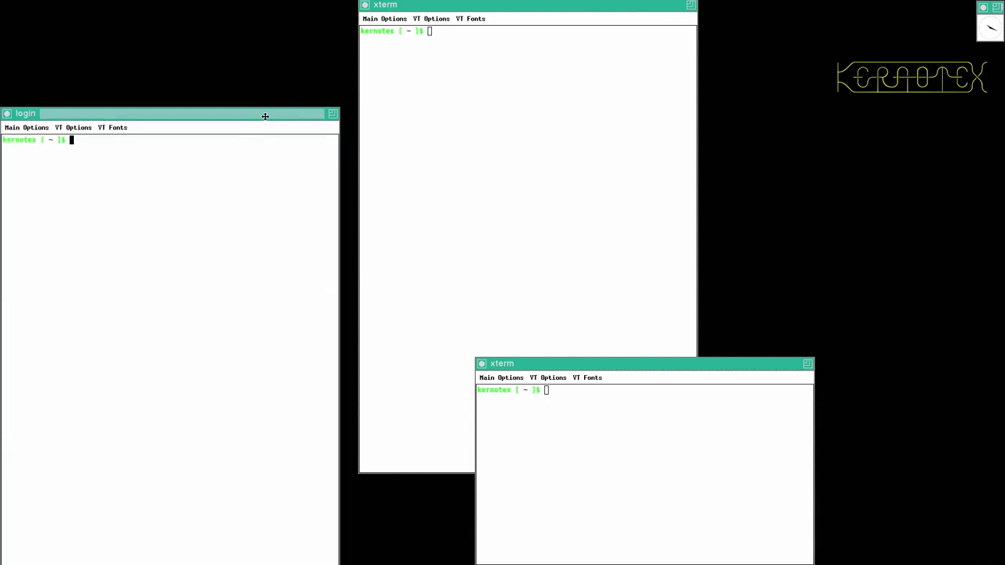
{"action": "left_click_drag", "start_coordinate": [264, 114], "coordinate": [273, 12]}
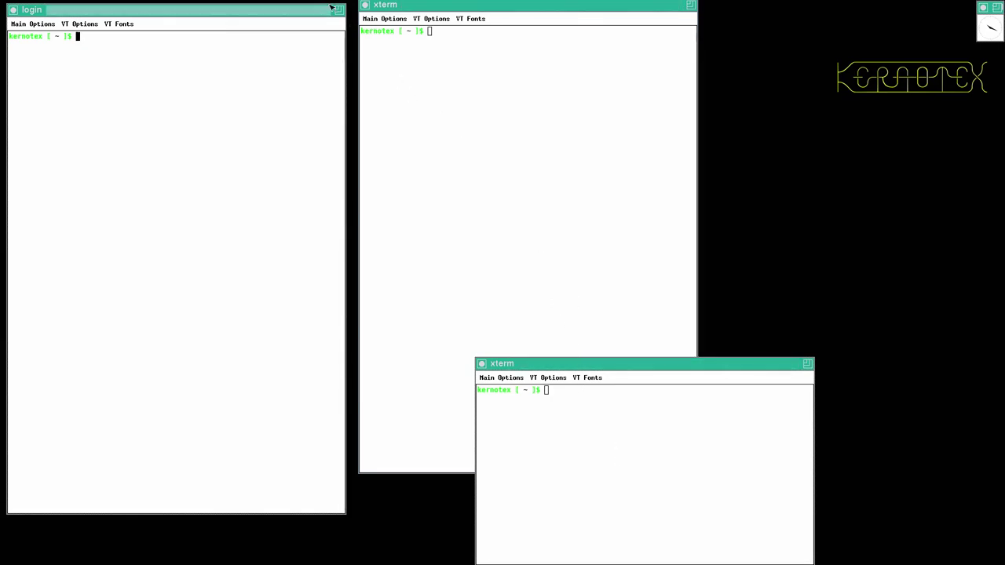
{"action": "left_click_drag", "start_coordinate": [420, 11], "coordinate": [420, 14]}
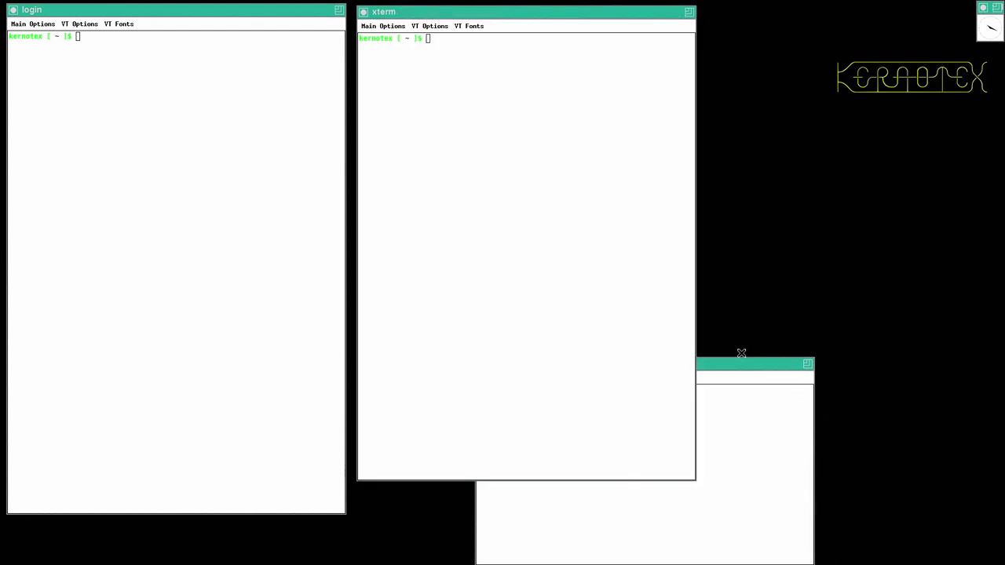
{"action": "left_click", "coordinate": [742, 363]}
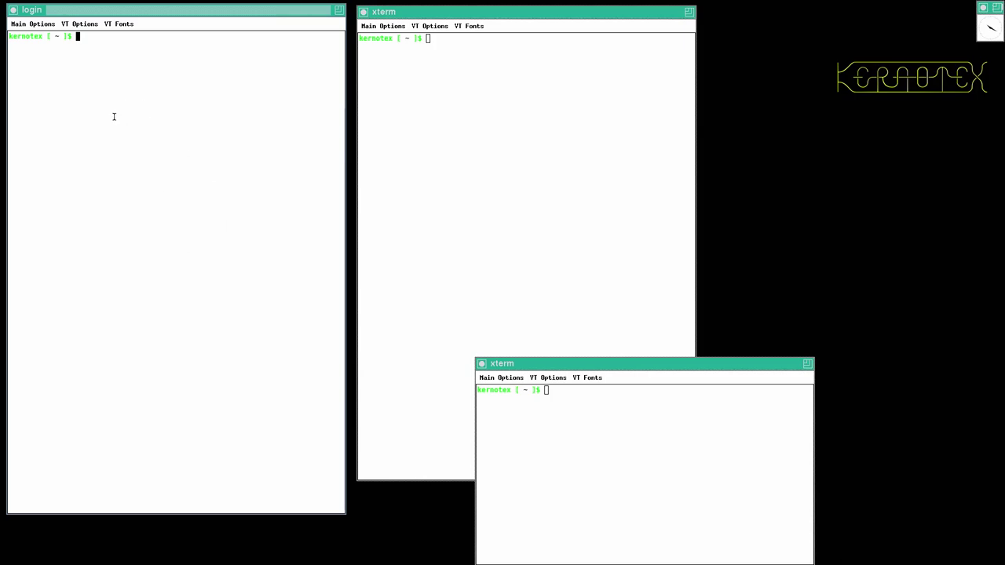
- Start a nested bash shell in the login terminal and enter glxinfo at its prompt
{"action": "type", "text": "bash"}
{"action": "key", "text": "Return"}
{"action": "type", "text": "gl"}
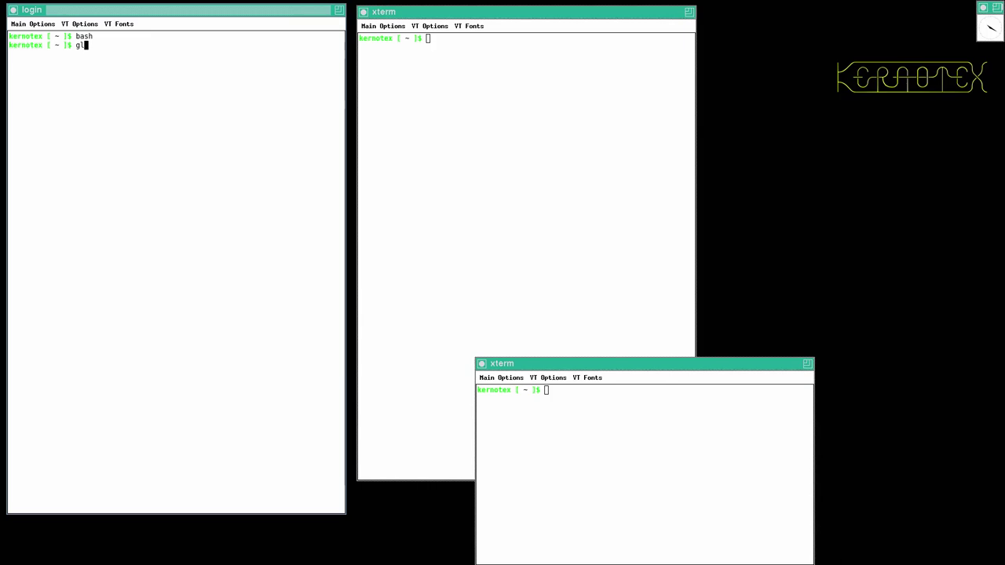
{"action": "type", "text": "xinfo"}
- Run glxinfo and scroll back to confirm display :0 with direct rendering: Yes
{"action": "key", "text": "Return"}
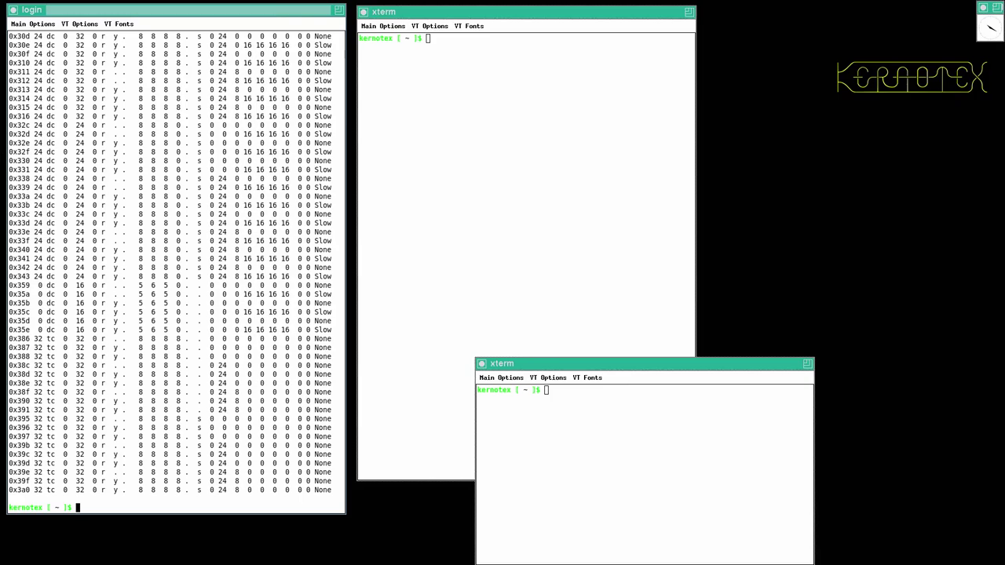
{"action": "scroll", "coordinate": [141, 241], "scroll_direction": "up", "scroll_amount": 15}
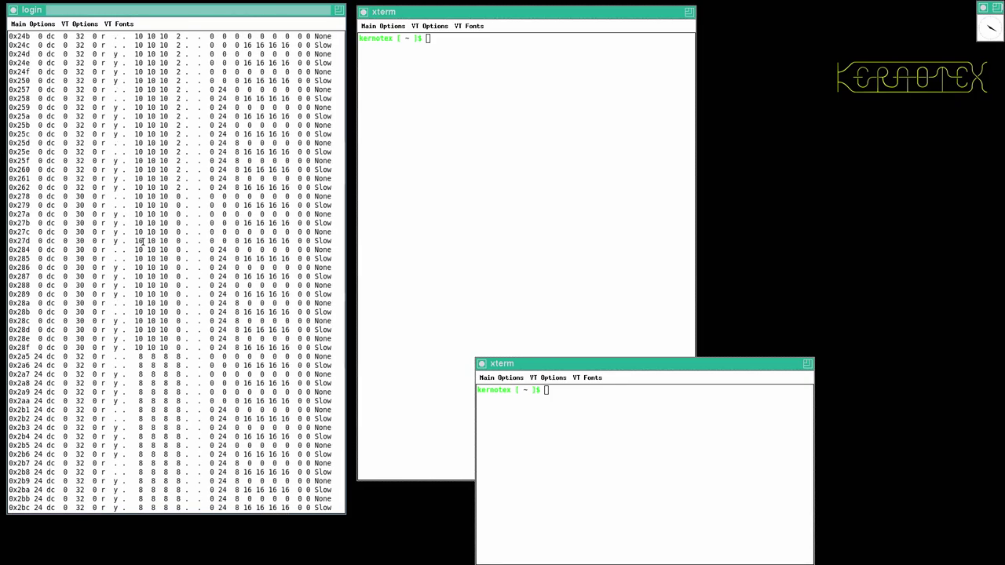
{"action": "scroll", "coordinate": [141, 242], "scroll_direction": "down", "scroll_amount": 20}
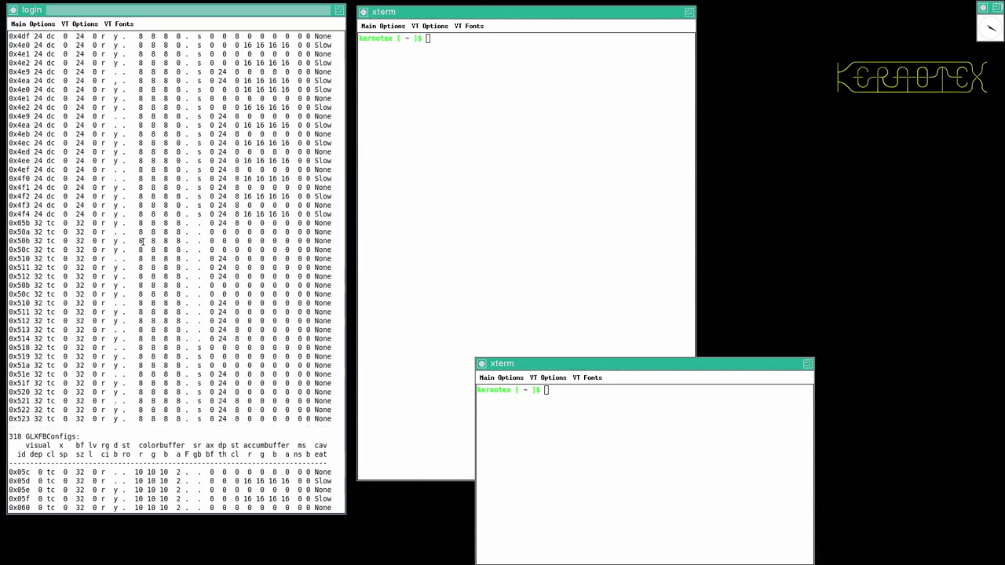
{"action": "scroll", "coordinate": [142, 241], "scroll_direction": "up", "scroll_amount": 20}
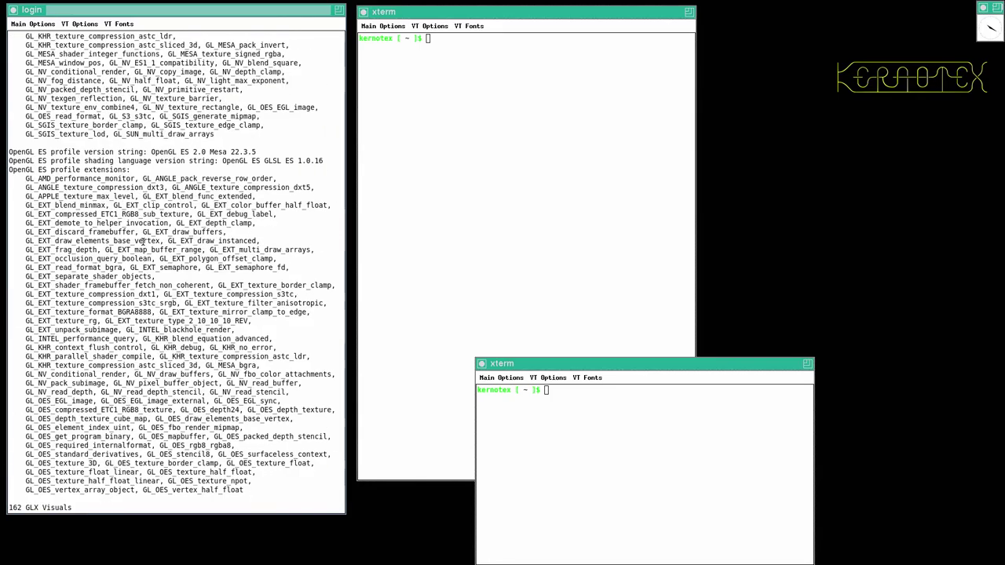
{"action": "scroll", "coordinate": [141, 241], "scroll_direction": "up", "scroll_amount": 20}
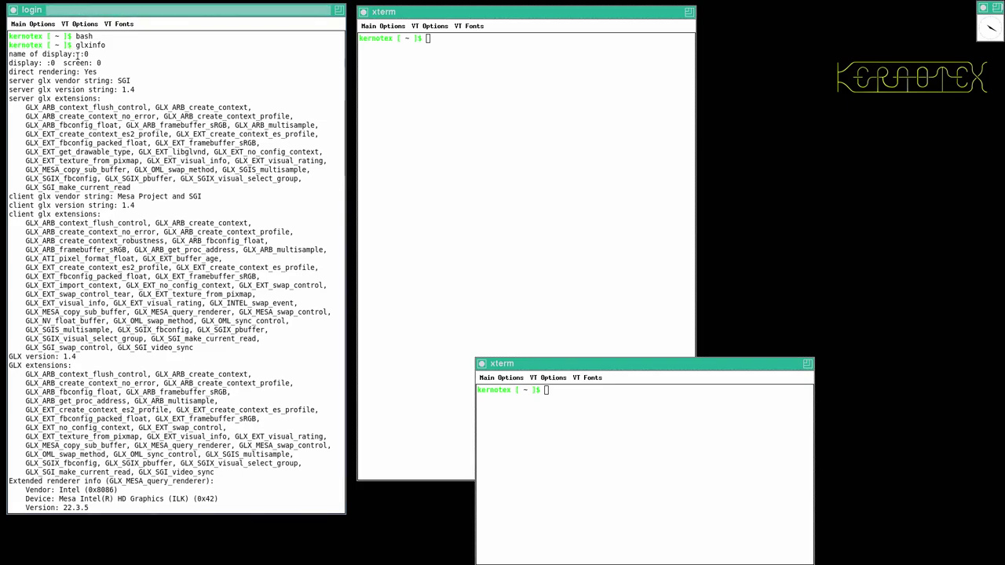
{"action": "left_click_drag", "start_coordinate": [76, 53], "coordinate": [92, 56]}
{"action": "left_click_drag", "start_coordinate": [44, 63], "coordinate": [92, 80]}
{"action": "left_click", "coordinate": [86, 72]}
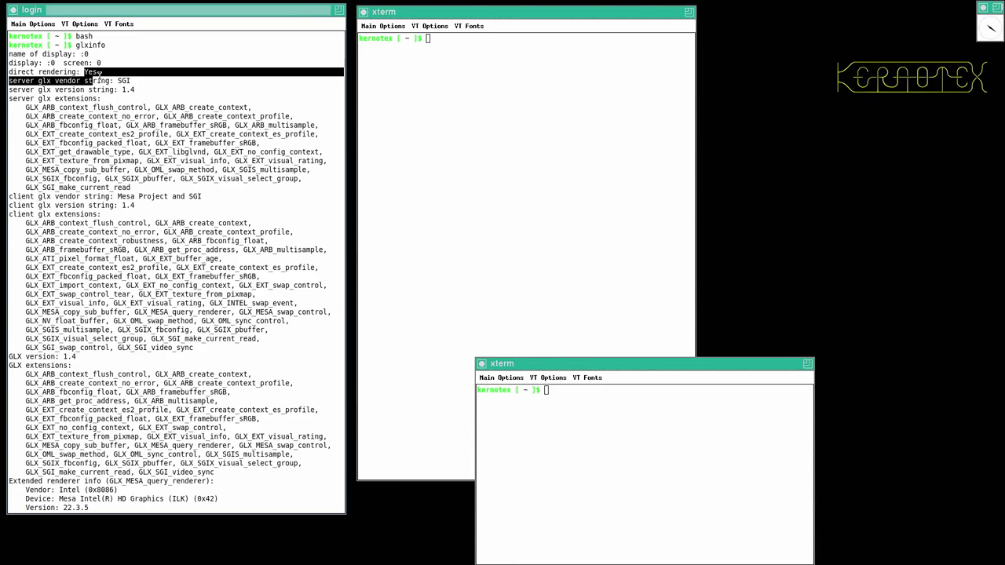
- Prefix the recalled glxinfo command with LIBGL_DEBUG=verbose, then clear the prompt
{"action": "key", "text": "Up"}
{"action": "key", "text": "Left"}
{"action": "key", "text": "Left"}
{"action": "key", "text": "Left"}
{"action": "key", "text": "Left"}
{"action": "key", "text": "Left"}
{"action": "key", "text": "Left"}
{"action": "key", "text": "Left"}
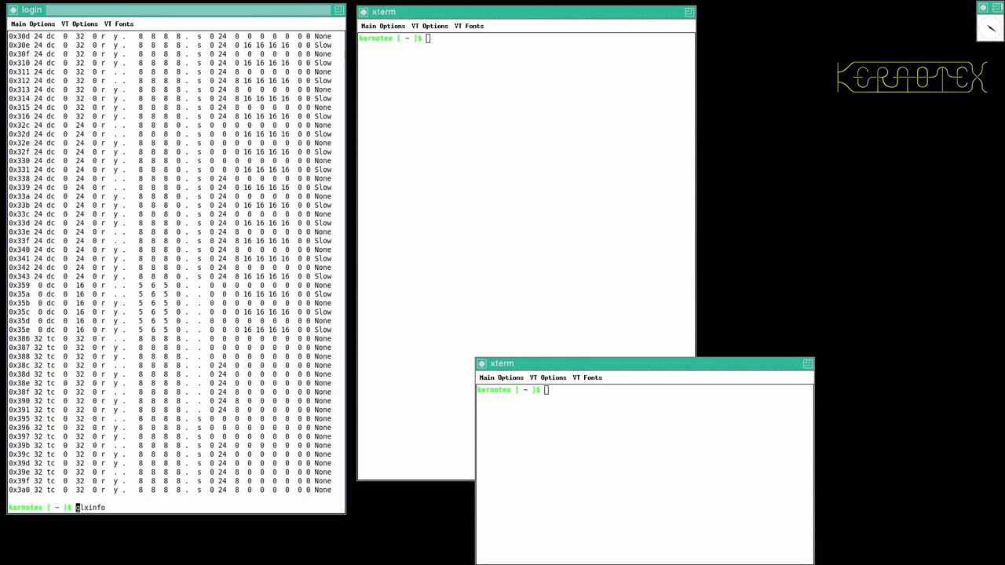
{"action": "type", "text": "LIBGL_DEBUG=verbose"}
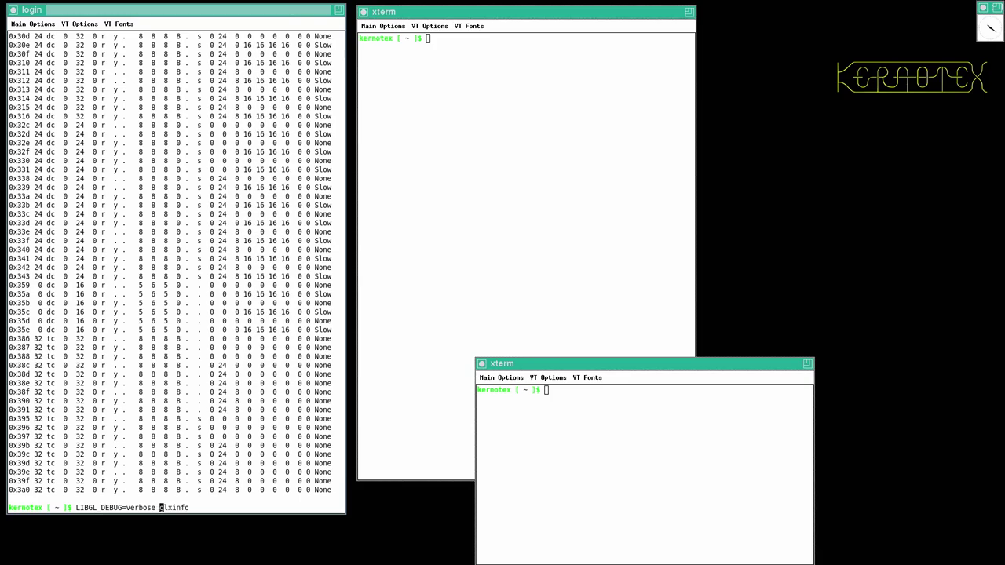
{"action": "key", "text": "ctrl+c"}
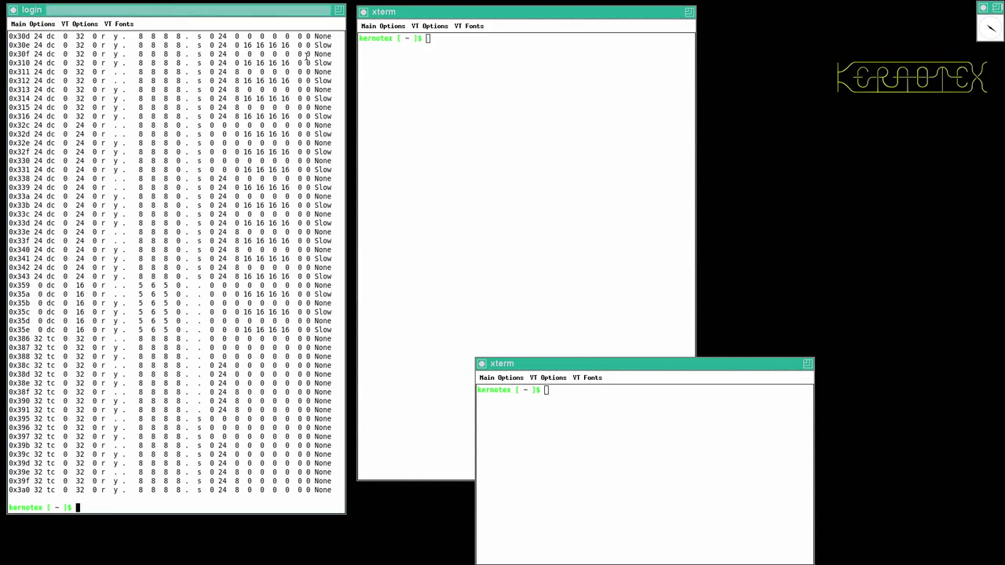
- Scroll back to the libGL debug output and highlight 'driver crocus'
{"action": "scroll", "coordinate": [268, 130], "scroll_direction": "up", "scroll_amount": 10}
{"action": "scroll", "coordinate": [269, 129], "scroll_direction": "up", "scroll_amount": 15}
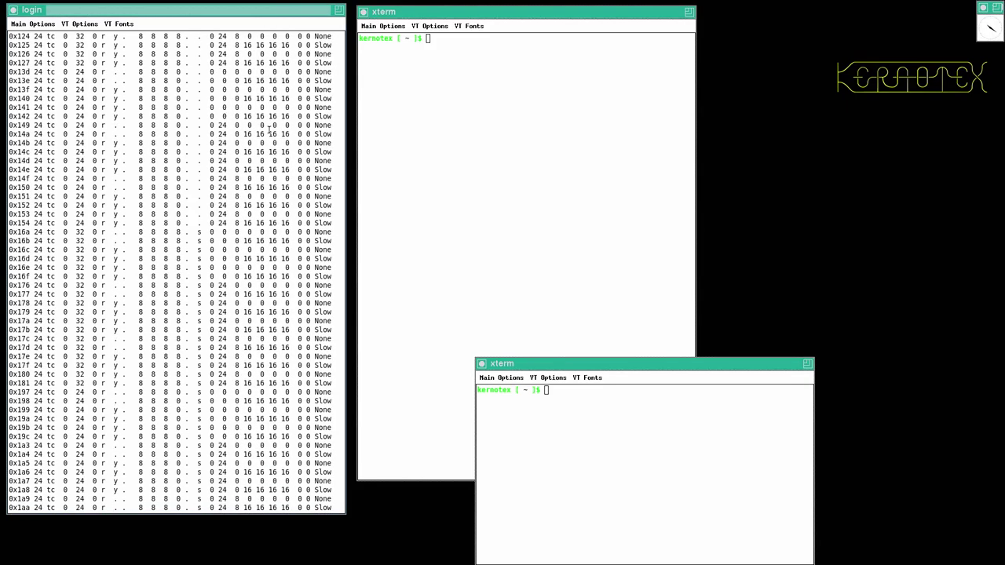
{"action": "scroll", "coordinate": [269, 129], "scroll_direction": "up", "scroll_amount": 20}
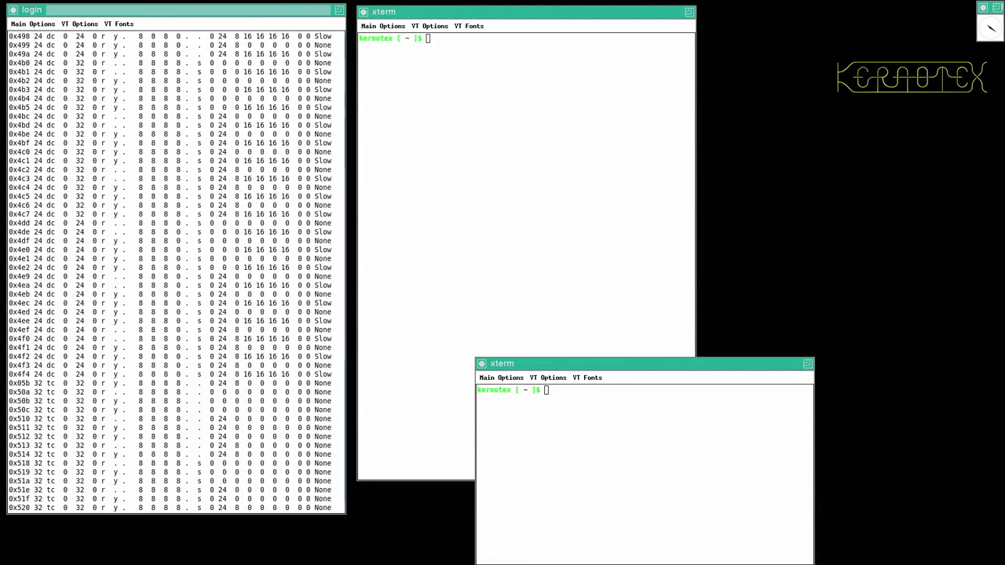
{"action": "scroll", "coordinate": [176, 271], "scroll_direction": "up", "scroll_amount": 20}
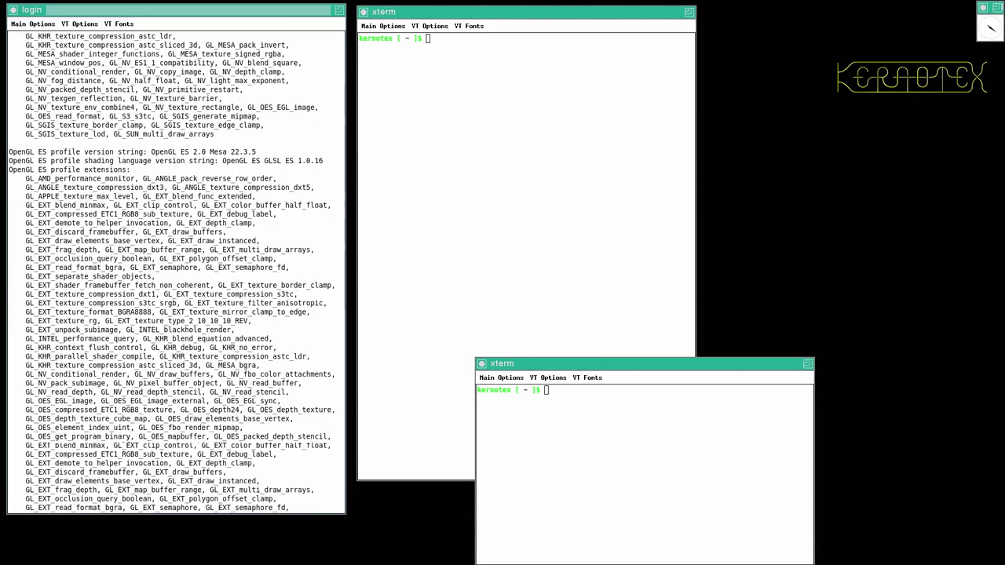
{"action": "scroll", "coordinate": [177, 271], "scroll_direction": "up", "scroll_amount": 15}
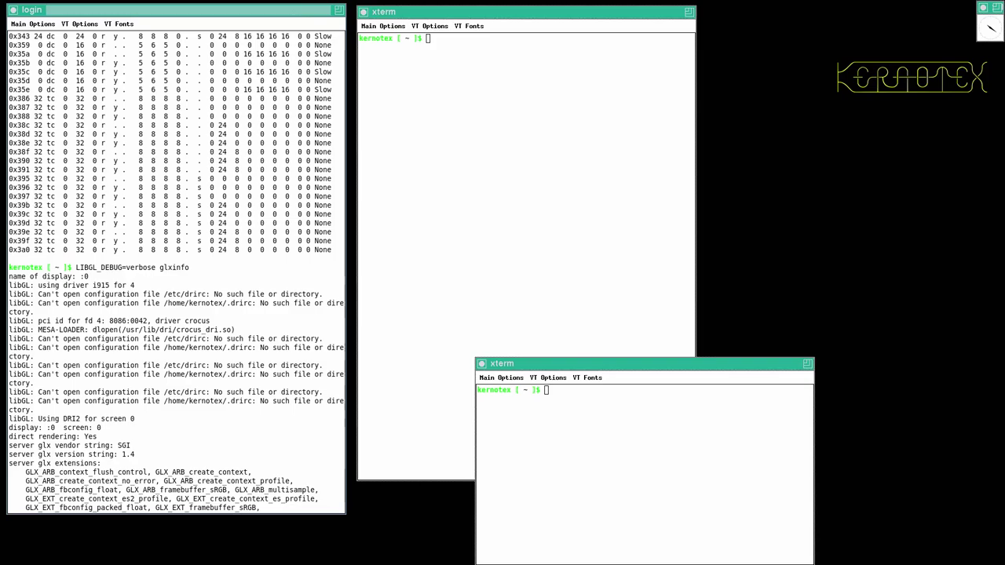
{"action": "scroll", "coordinate": [176, 271], "scroll_direction": "down", "scroll_amount": 6}
{"action": "scroll", "coordinate": [177, 271], "scroll_direction": "up", "scroll_amount": 6}
{"action": "left_click_drag", "start_coordinate": [155, 320], "coordinate": [221, 321]}
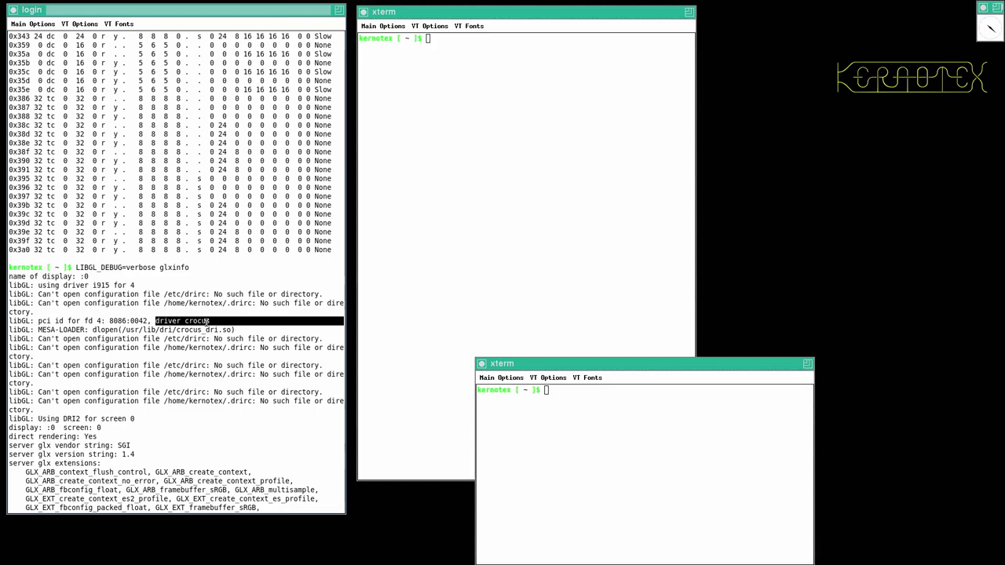
- Run glxinfo piped to grep -E for the OpenGL vendor, renderer and version lines
{"action": "key", "text": "Up"}
{"action": "key", "text": "Up"}
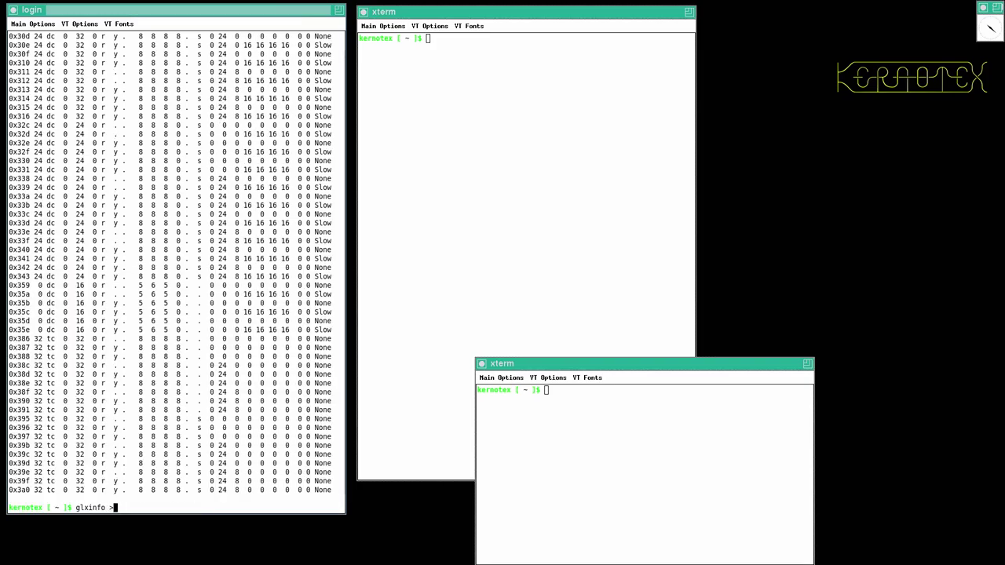
{"action": "type", "text": "|"}
{"action": "type", "text": " grep -E"}
{"action": "type", "text": " \""}
{"action": "type", "text": "("}
{"action": "type", "text": "OpenGL"}
{"action": "type", "text": " ven"}
{"action": "type", "text": "dor"}
{"action": "type", "text": "|"}
{"action": "type", "text": "OpenGL"}
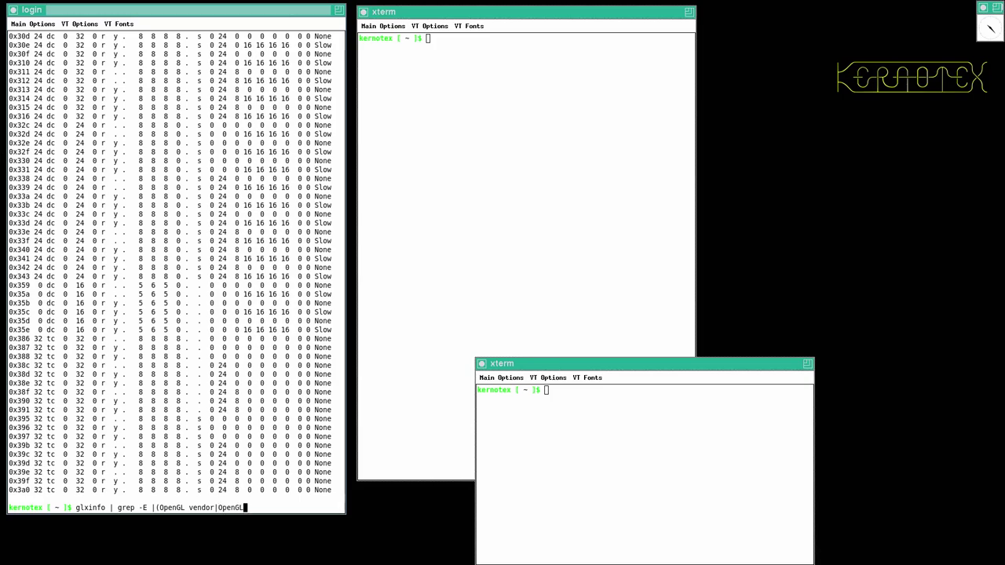
{"action": "type", "text": " renderer|OpenGL version"}
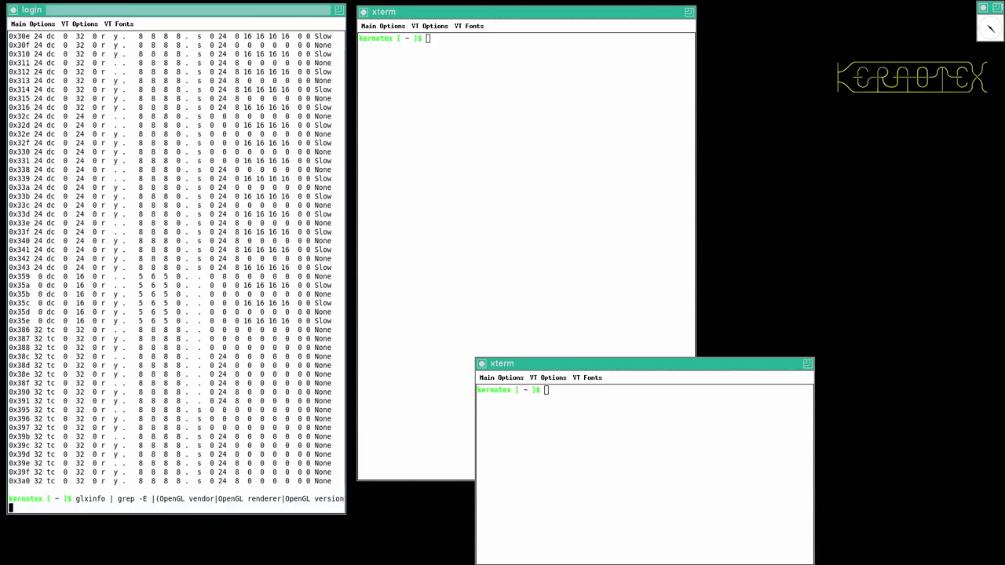
{"action": "type", "text": ")"}
{"action": "key", "text": "Left"}
{"action": "key", "text": "Left"}
{"action": "key", "text": "Left"}
{"action": "key", "text": "Left"}
{"action": "key", "text": "Left"}
{"action": "key", "text": "Left"}
{"action": "key", "text": "Left"}
{"action": "key", "text": "Left"}
{"action": "key", "text": "Left"}
{"action": "key", "text": "Left"}
{"action": "key", "text": "Left"}
{"action": "key", "text": "Left"}
{"action": "key", "text": "Left"}
{"action": "key", "text": "Left"}
{"action": "key", "text": "Left"}
{"action": "key", "text": "Left"}
{"action": "key", "text": "Left"}
{"action": "key", "text": "Left"}
{"action": "key", "text": "Left"}
{"action": "key", "text": "Left"}
{"action": "key", "text": "Left"}
{"action": "key", "text": "Left"}
{"action": "key", "text": "Left"}
{"action": "key", "text": "Left"}
{"action": "key", "text": "Left"}
{"action": "key", "text": "Left"}
{"action": "key", "text": "Left"}
{"action": "key", "text": "Left"}
{"action": "key", "text": "Left"}
{"action": "key", "text": "Left"}
{"action": "key", "text": "Left"}
{"action": "key", "text": "Left"}
{"action": "key", "text": "Left"}
{"action": "key", "text": "Delete"}
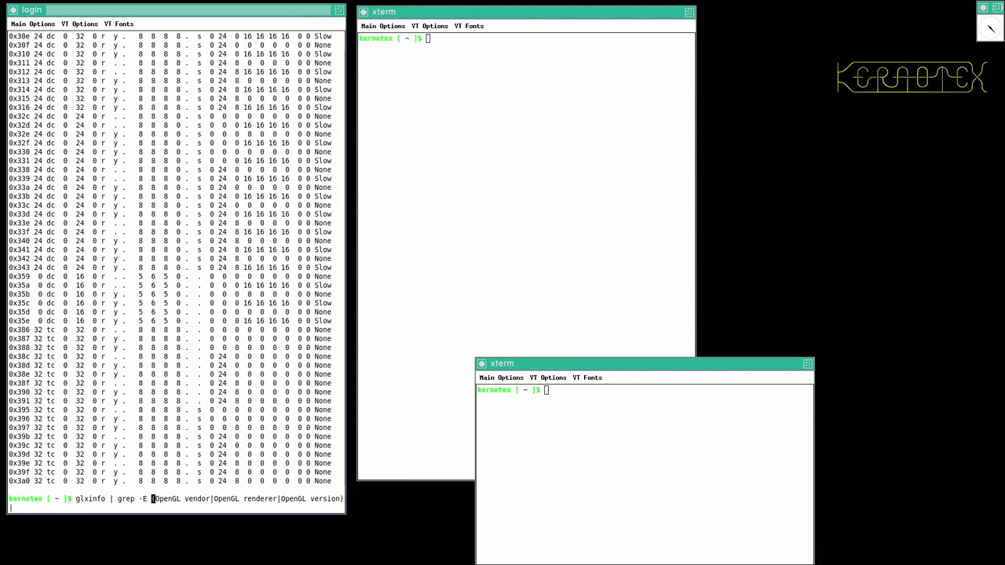
{"action": "type", "text": "\""}
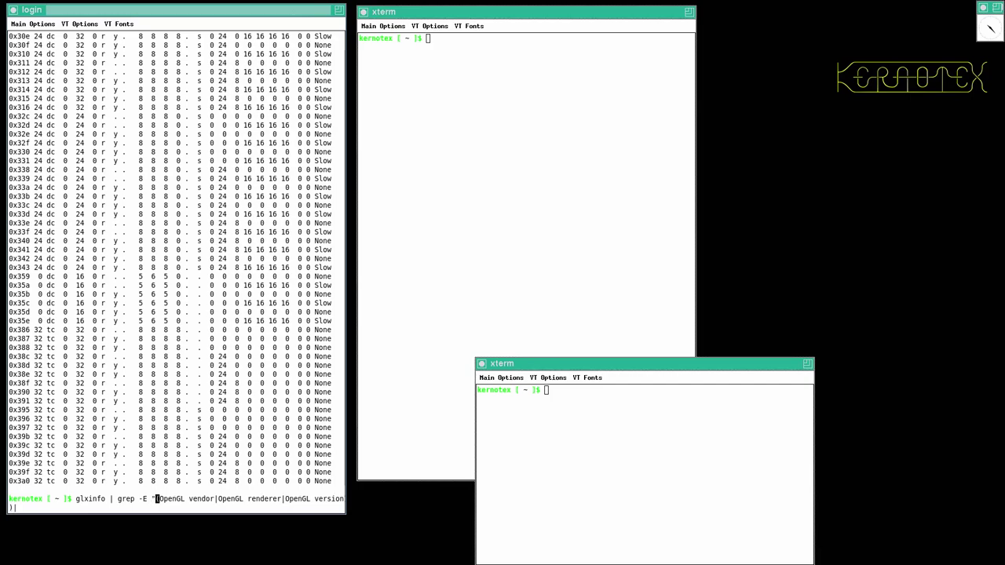
{"action": "type", "text": "("}
{"action": "key", "text": "Return"}
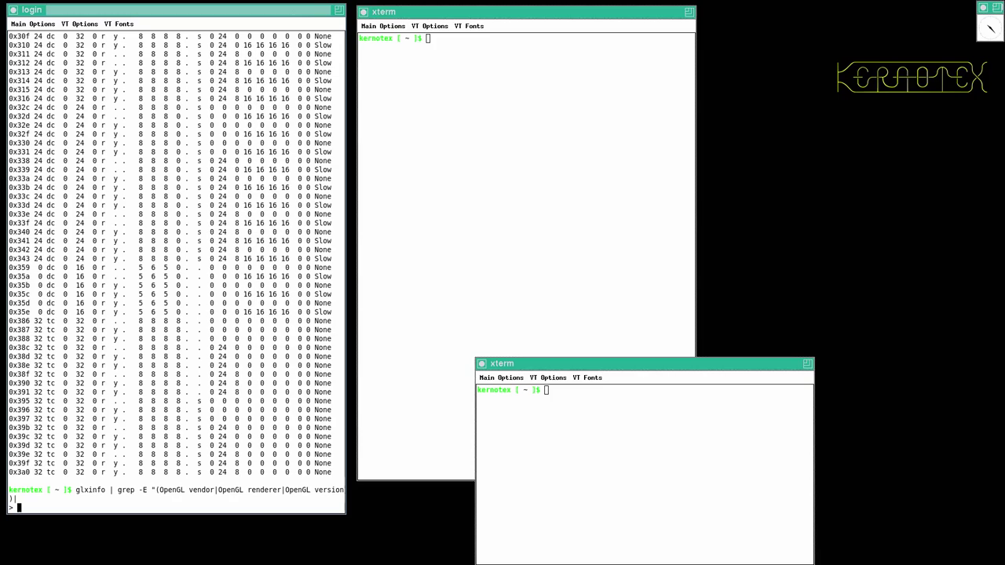
{"action": "key", "text": "ctrl+c"}
{"action": "key", "text": "Up"}
{"action": "key", "text": "Left"}
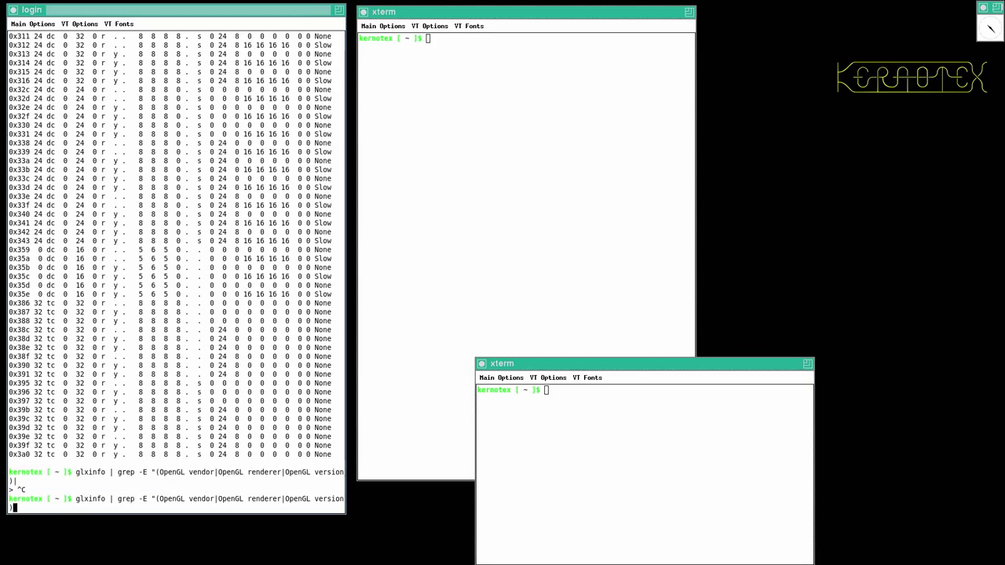
{"action": "type", "text": "\""}
{"action": "key", "text": "Return"}
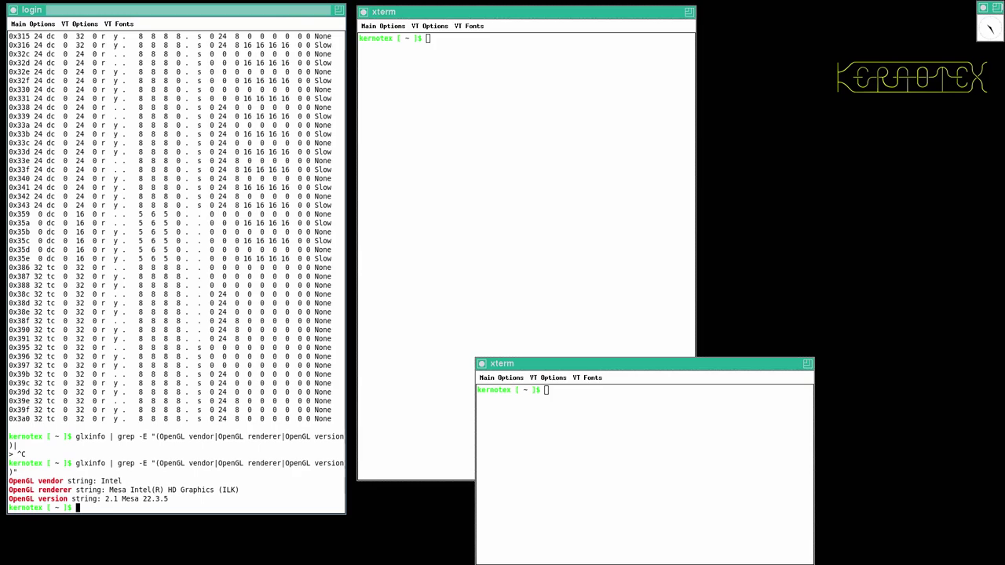
- Open /etc/X11/xorg.conf.d/xkb-defaults.conf in vi with sudo
{"action": "type", "text": "sudo vi /etc/X11/xorg.conf.d/xkb-"}
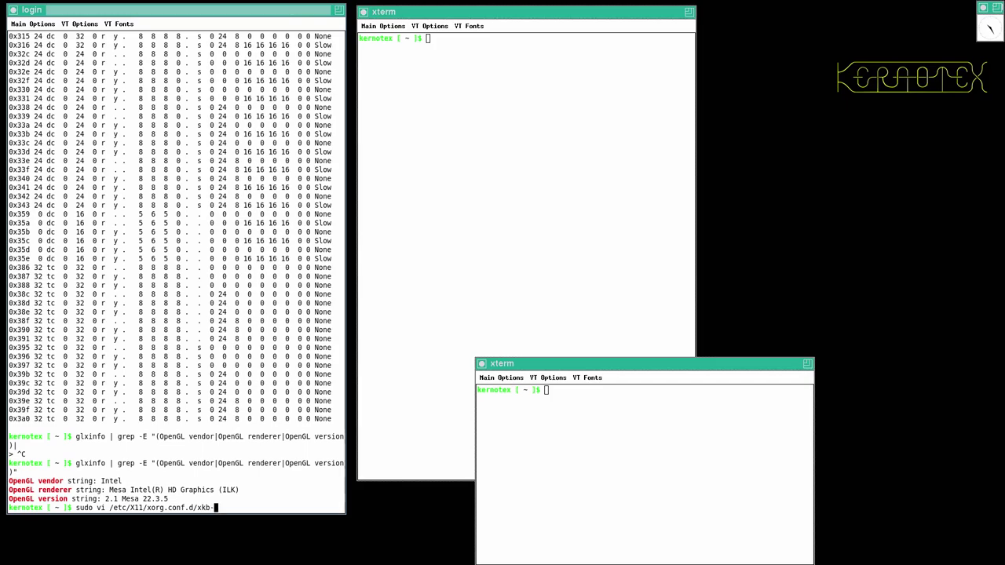
{"action": "type", "text": "defaults.conf"}
{"action": "key", "text": "Return"}
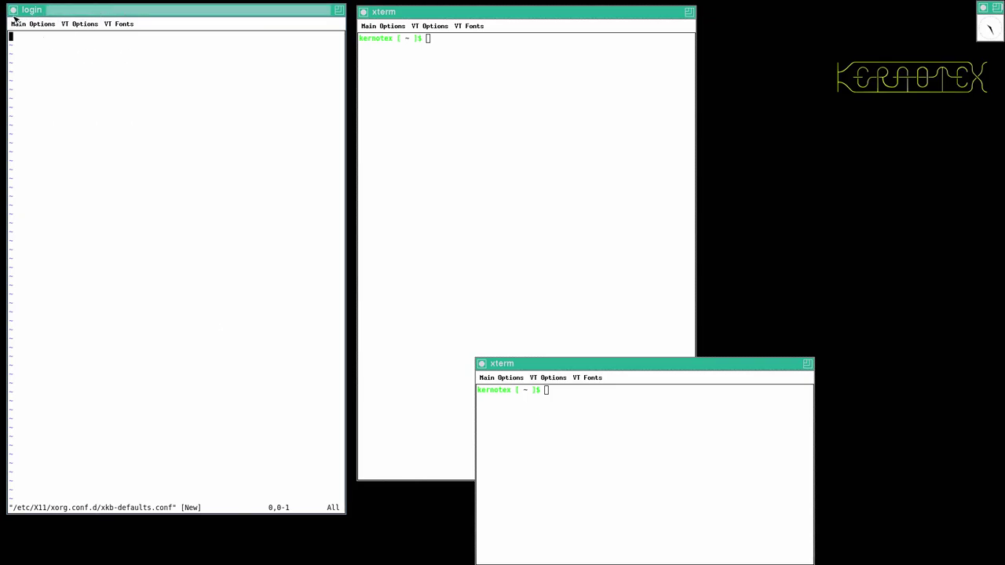
- Enable reverse video and the Small font in the login xterm, and move the middle xterm right
{"action": "left_click", "coordinate": [84, 24]}
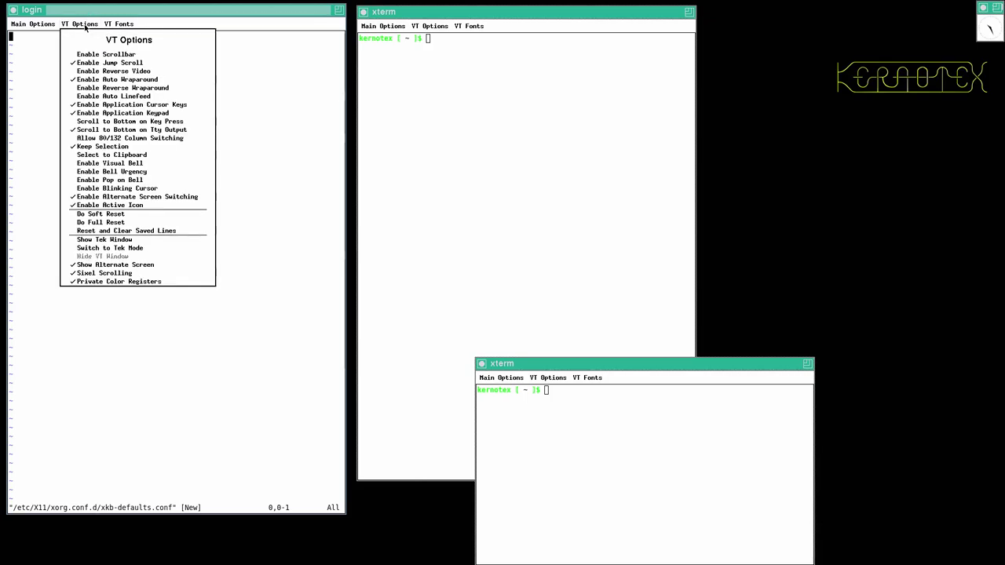
{"action": "left_click", "coordinate": [106, 71]}
{"action": "left_click", "coordinate": [118, 25]}
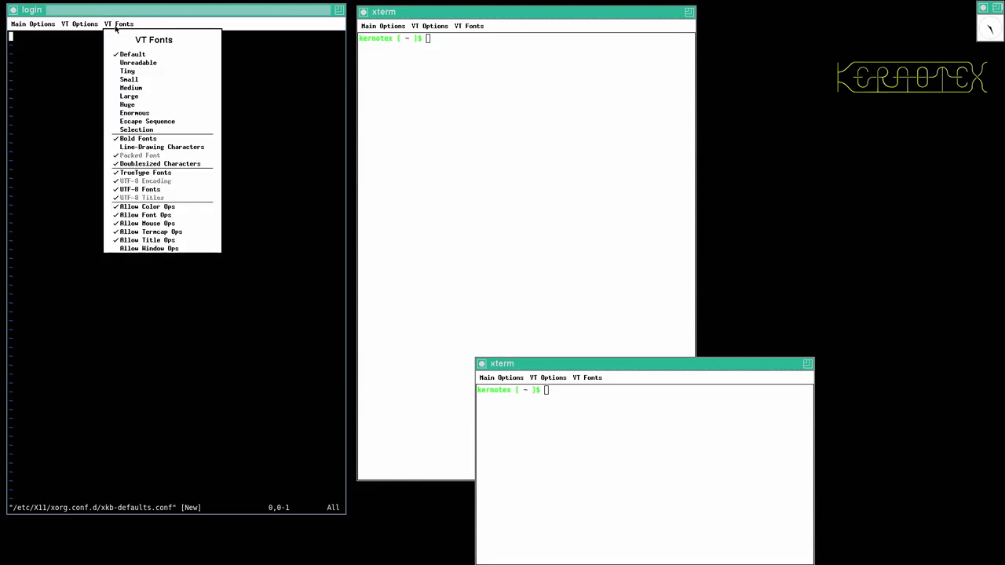
{"action": "left_click", "coordinate": [146, 80]}
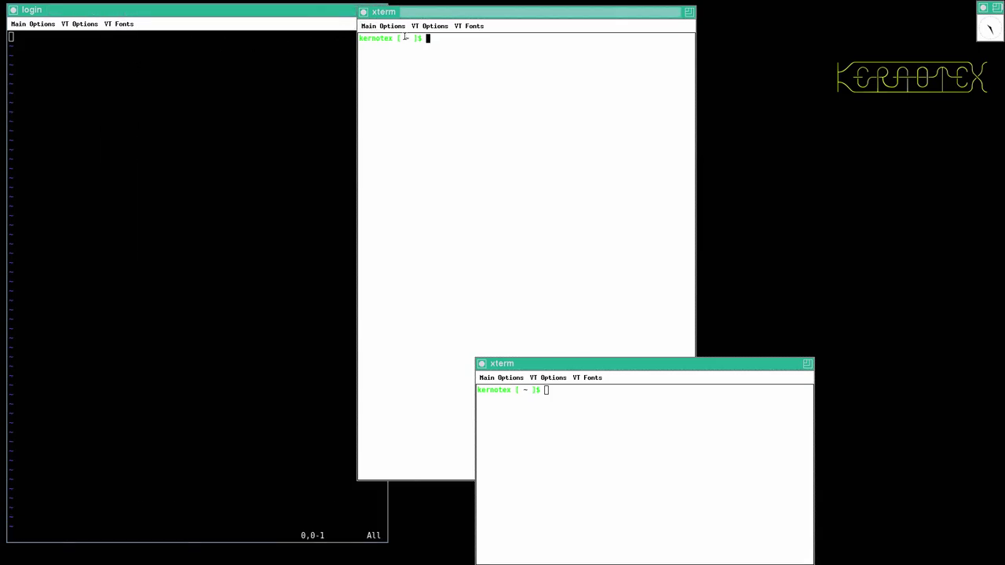
{"action": "left_click_drag", "start_coordinate": [424, 19], "coordinate": [484, 13]}
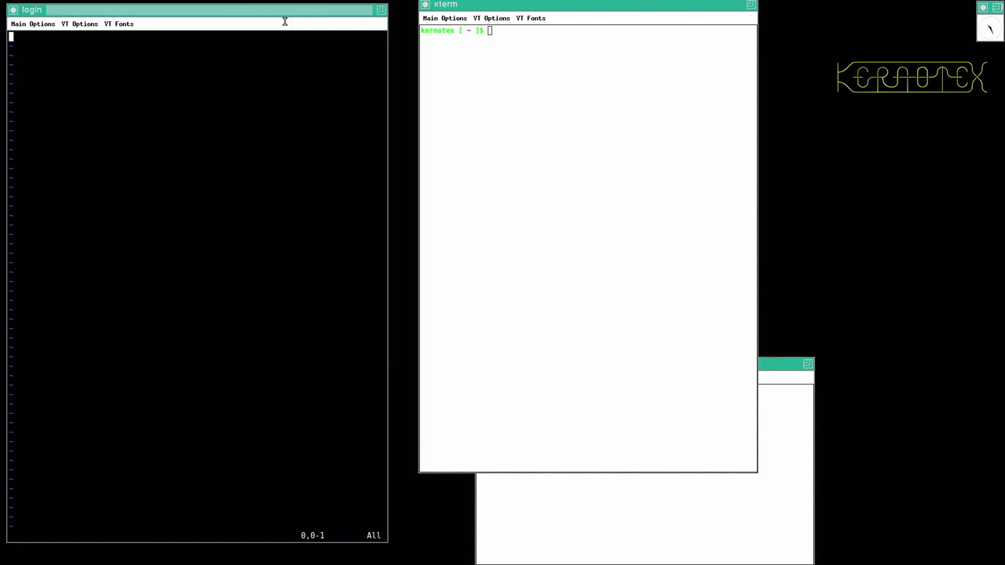
- Write the Section "InputClass" header and an indented Identifier "XKB Defaults" line
{"action": "type", "text": "sectio"}
{"action": "key", "text": "BackSpace"}
{"action": "key", "text": "BackSpace"}
{"action": "key", "text": "BackSpace"}
{"action": "key", "text": "BackSpace"}
{"action": "key", "text": "BackSpace"}
{"action": "type", "text": "Section \"Input"}
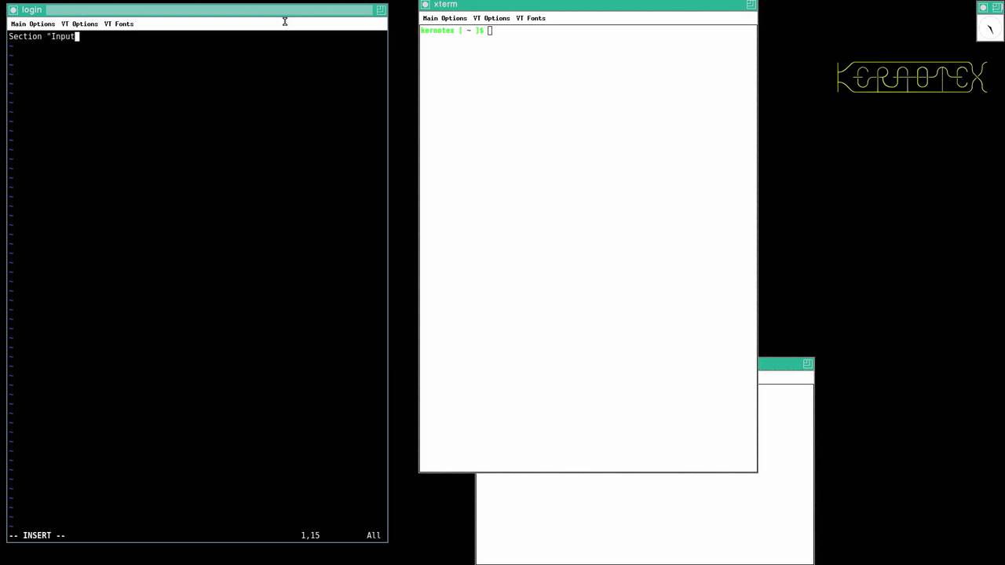
{"action": "type", "text": "Class\""}
{"action": "key", "text": "Return"}
{"action": "key", "text": "Tab"}
{"action": "type", "text": "Identifier \"XK"}
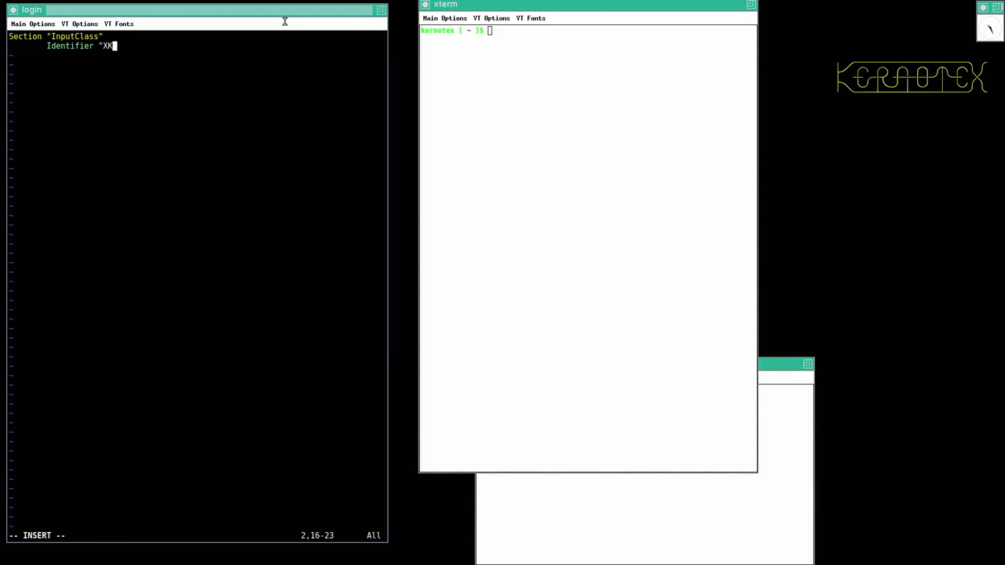
{"action": "type", "text": "B Defaults\""}
- Add the MatchIsKeyboard "yes" and Option "XkbLayout" "uk" lines
{"action": "key", "text": "Return"}
{"action": "type", "text": "MatchIs"}
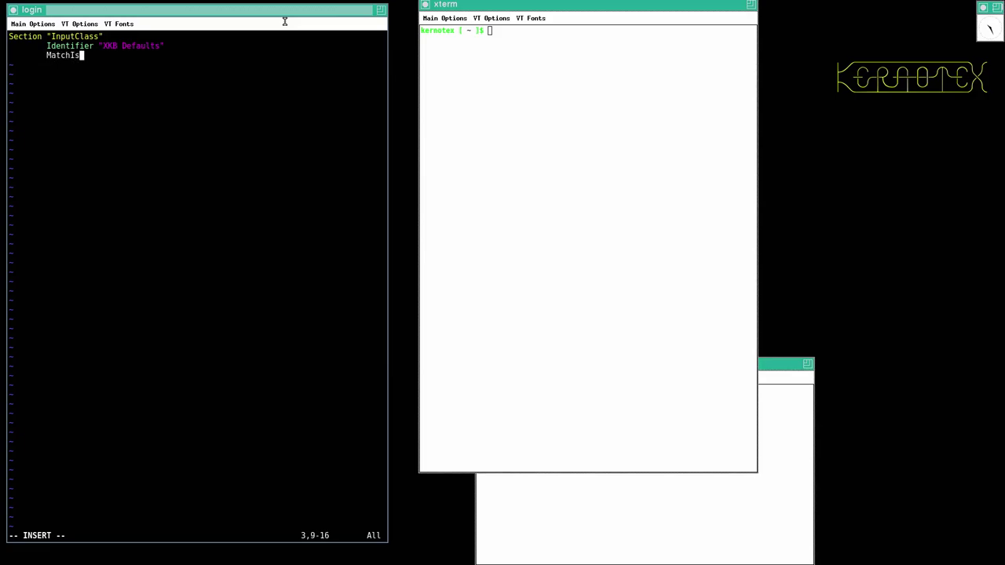
{"action": "type", "text": "Keyboard \"yes\""}
{"action": "key", "text": "Return"}
{"action": "type", "text": "Option \"XkbLayo"}
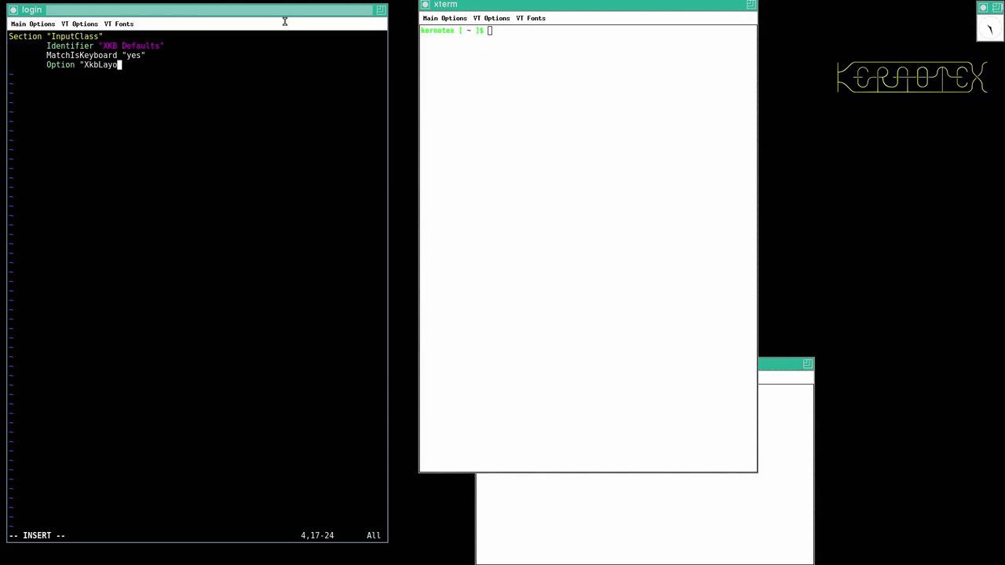
{"action": "type", "text": "ut\" \"uk\""}
{"action": "key", "text": "Return"}
- Add Option "XkbOptions" "terminate:ctrl_alt_bksp", close the section with EndSection, and leave insert mode
{"action": "type", "text": "Option"}
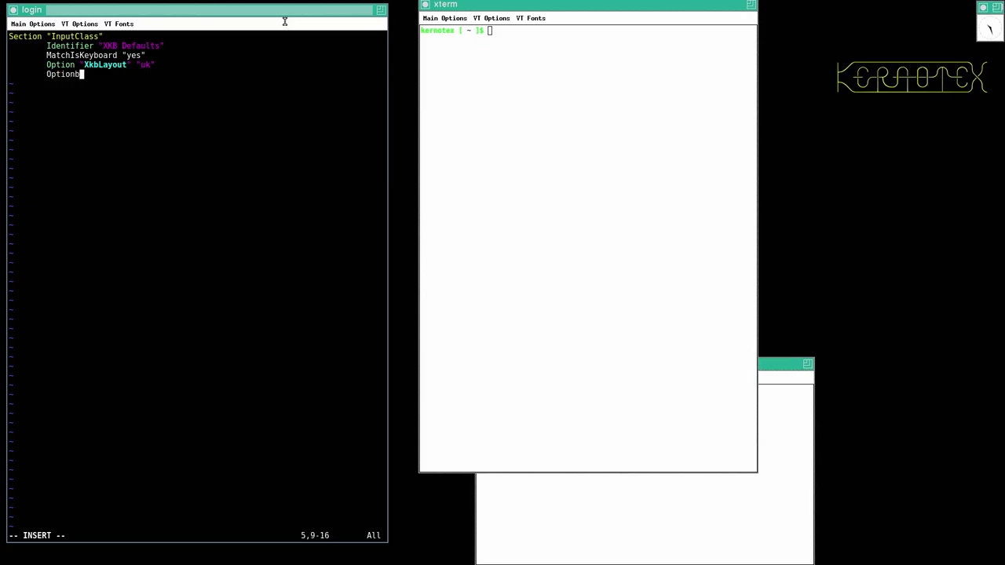
{"action": "type", "text": " \"XkbOptions\" "}
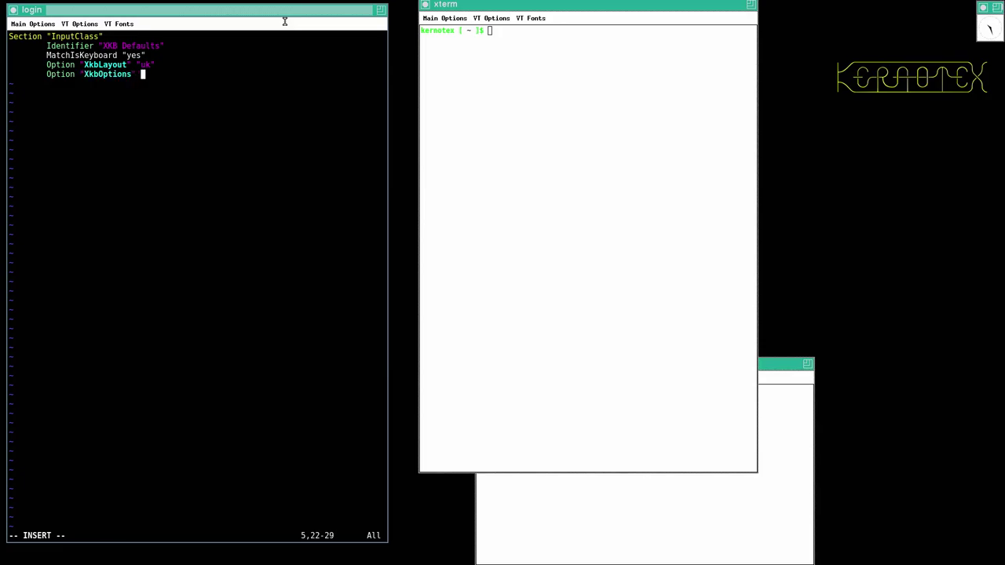
{"action": "type", "text": "\""}
{"action": "type", "text": "terminate"}
{"action": "type", "text": ":ctrl_alt"}
{"action": "type", "text": " bksp"}
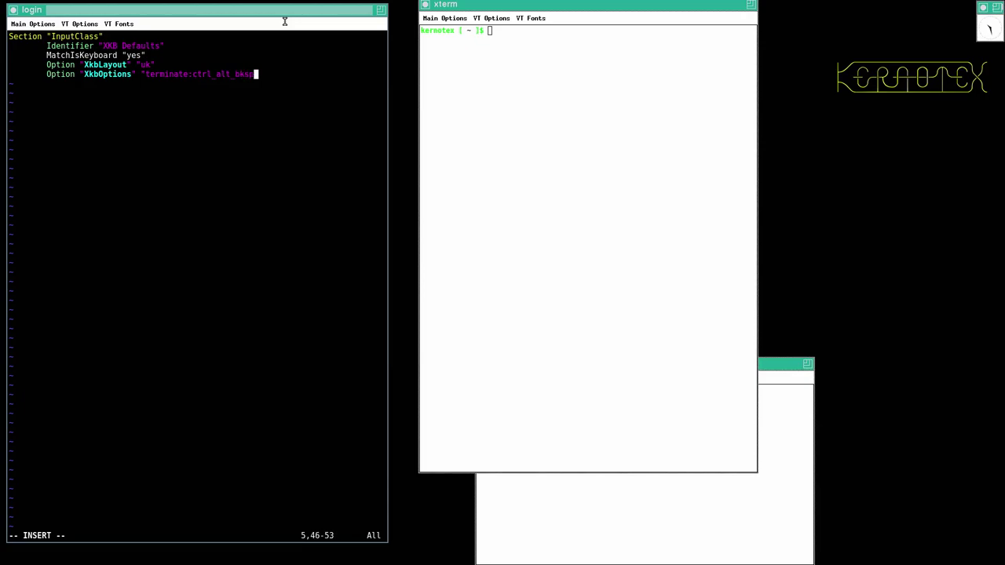
{"action": "type", "text": "\""}
{"action": "key", "text": "Return"}
{"action": "key", "text": "F11"}
{"action": "key", "text": "F12"}
{"action": "key", "text": "BackSpace"}
{"action": "key", "text": "BackSpace"}
{"action": "key", "text": "BackSpace"}
{"action": "key", "text": "BackSpace"}
{"action": "key", "text": "BackSpace"}
{"action": "key", "text": "BackSpace"}
{"action": "key", "text": "BackSpace"}
{"action": "key", "text": "BackSpace"}
{"action": "key", "text": "BackSpace"}
{"action": "key", "text": "BackSpace"}
{"action": "key", "text": "BackSpace"}
{"action": "type", "text": "EndSection"}
{"action": "key", "text": "Escape"}
- Save and quit vi with :wq, end the X session, and clear stray prompt characters
{"action": "type", "text": ":wq"}
{"action": "key", "text": "Return"}
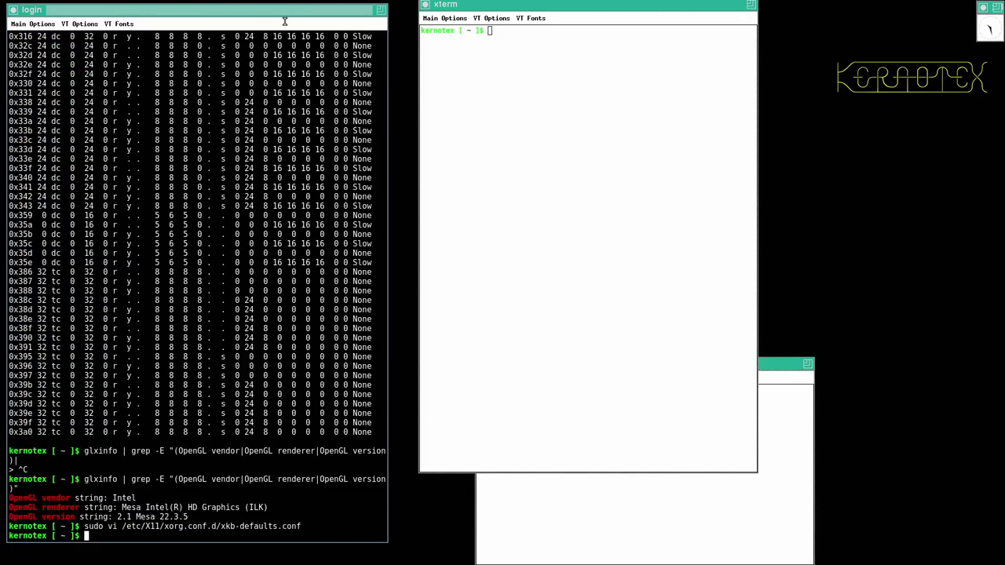
{"action": "key", "text": "ctrl+d"}
{"action": "key", "text": "ctrl+d"}
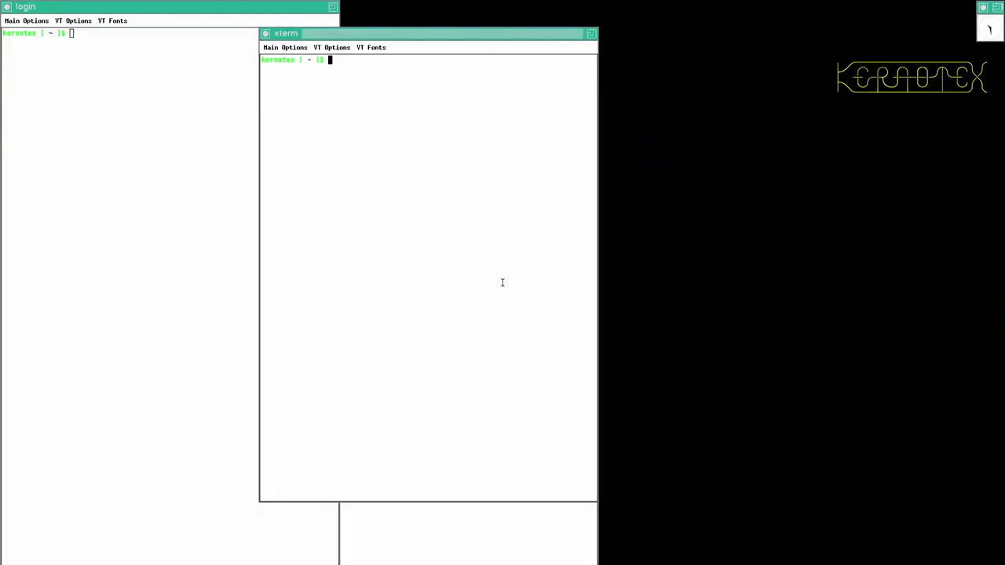
{"action": "type", "text": "\\''''''''"}
{"action": "key", "text": "BackSpace"}
{"action": "key", "text": "BackSpace"}
{"action": "key", "text": "BackSpace"}
{"action": "key", "text": "BackSpace"}
{"action": "key", "text": "BackSpace"}
{"action": "key", "text": "BackSpace"}
{"action": "key", "text": "BackSpace"}
{"action": "key", "text": "BackSpace"}
{"action": "key", "text": "BackSpace"}
{"action": "key", "text": "BackSpace"}
{"action": "key", "text": "BackSpace"}
{"action": "key", "text": "BackSpace"}
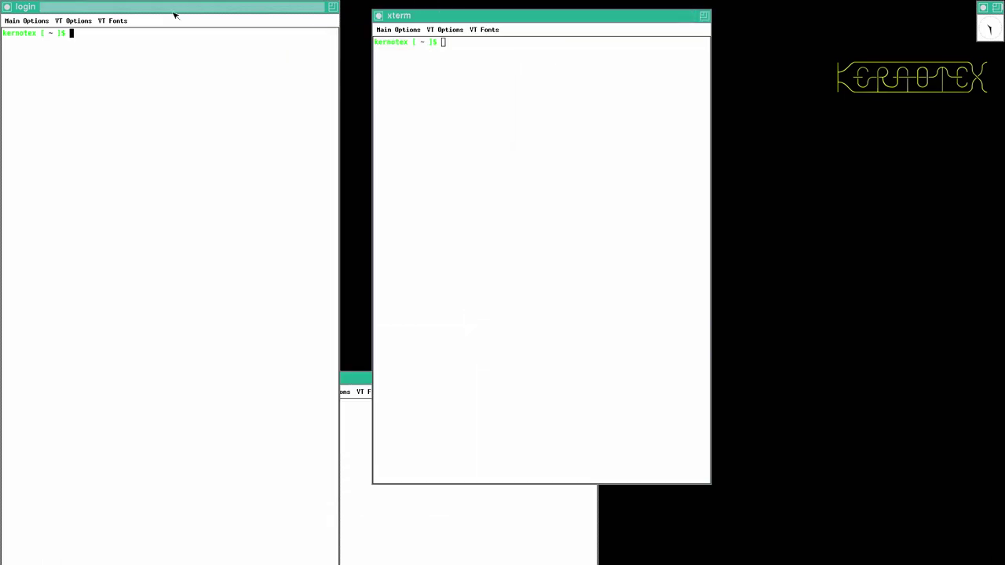
- Turn on reverse video in the login terminal and open /etc/X11/xorg.conf.d/xkb-defaults.conf with sudo vi
{"action": "left_click", "coordinate": [80, 22]}
{"action": "left_click", "coordinate": [83, 68]}
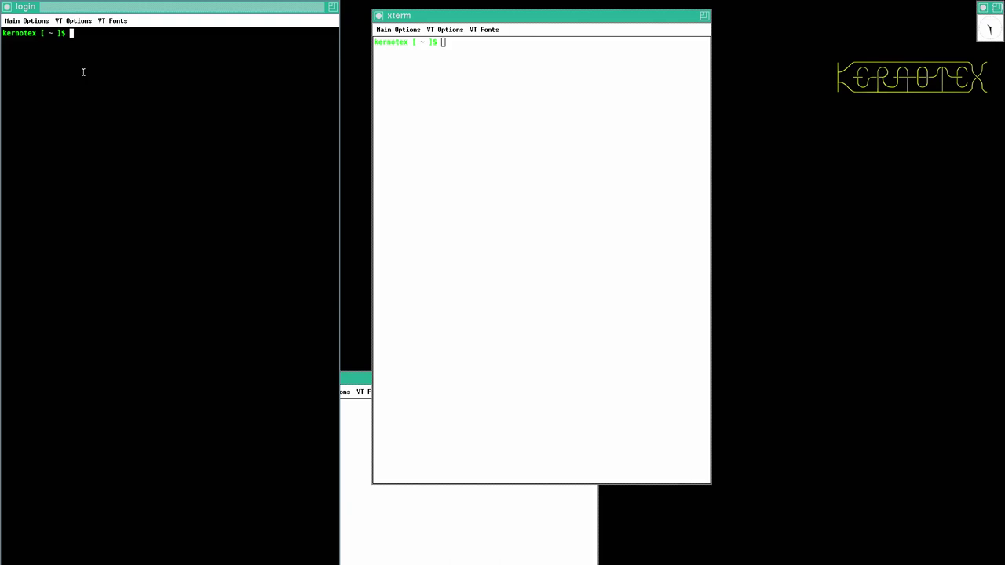
{"action": "type", "text": "sudo vi /etc/X11/xorg.conf.d/"}
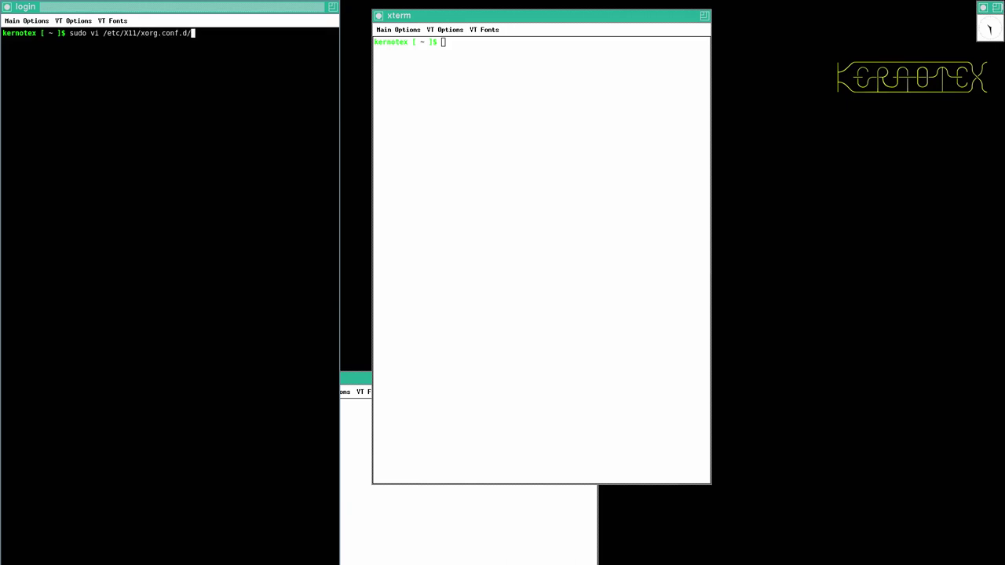
{"action": "key", "text": "Tab"}
{"action": "key", "text": "Tab"}
{"action": "key", "text": "Tab"}
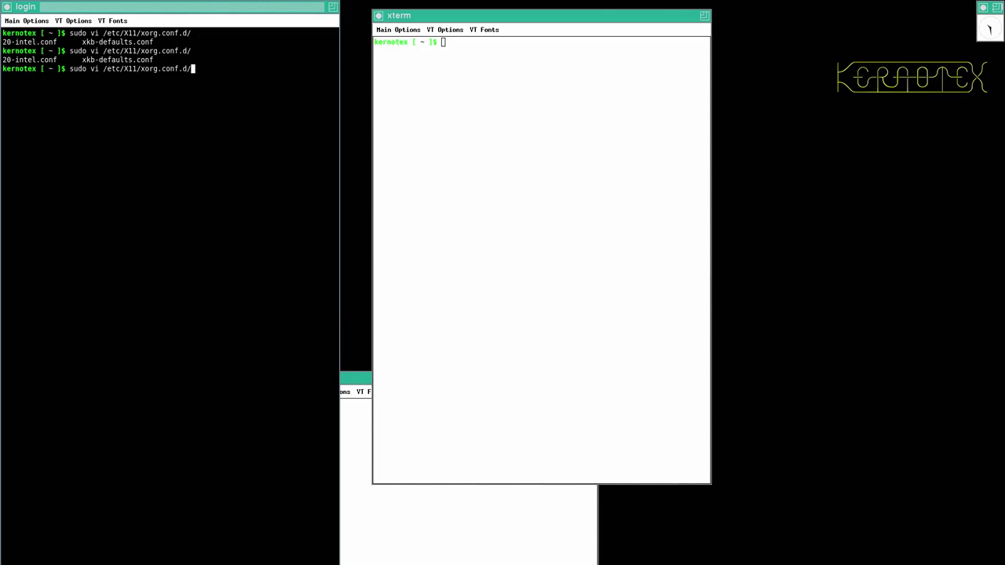
{"action": "type", "text": "xkb"}
{"action": "key", "text": "Tab"}
{"action": "key", "text": "Return"}
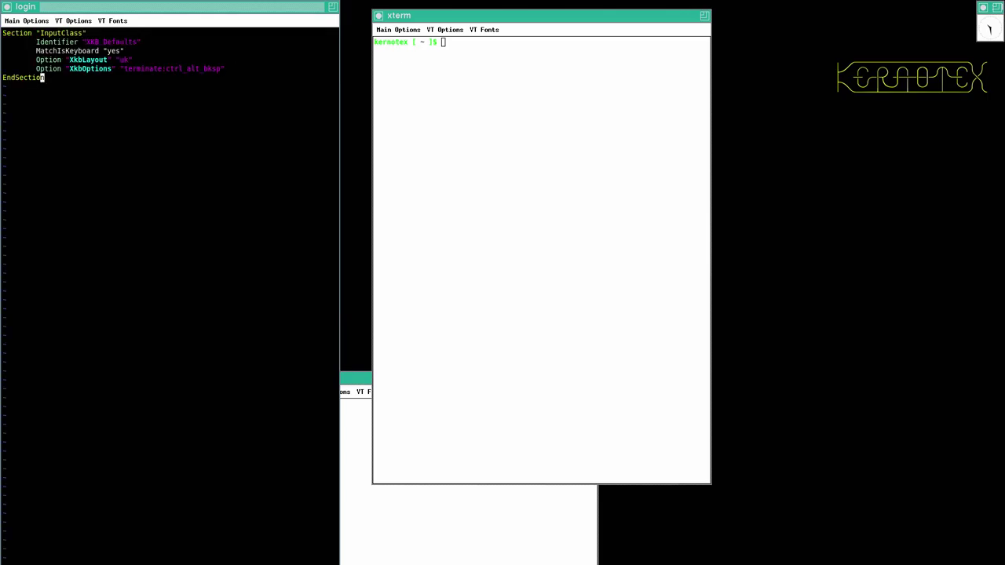
- Replace the uk XkbLayout value with en_GB, save with :wq, and kill the X session
{"action": "key", "text": "k"}
{"action": "key", "text": "k"}
{"action": "key", "text": "l"}
{"action": "key", "text": "l"}
{"action": "key", "text": "l"}
{"action": "key", "text": "l"}
{"action": "key", "text": "l"}
{"action": "key", "text": "l"}
{"action": "key", "text": "l"}
{"action": "key", "text": "l"}
{"action": "key", "text": "l"}
{"action": "key", "text": "l"}
{"action": "key", "text": "l"}
{"action": "key", "text": "l"}
{"action": "key", "text": "l"}
{"action": "key", "text": "l"}
{"action": "key", "text": "l"}
{"action": "key", "text": "l"}
{"action": "key", "text": "l"}
{"action": "key", "text": "l"}
{"action": "key", "text": "l"}
{"action": "key", "text": "h"}
{"action": "key", "text": "h"}
{"action": "key", "text": "x"}
{"action": "key", "text": "x"}
{"action": "type", "text": "xien_GB"}
{"action": "key", "text": "Escape"}
{"action": "type", "text": ":wq"}
{"action": "key", "text": "Return"}
{"action": "key", "text": "ctrl+d"}
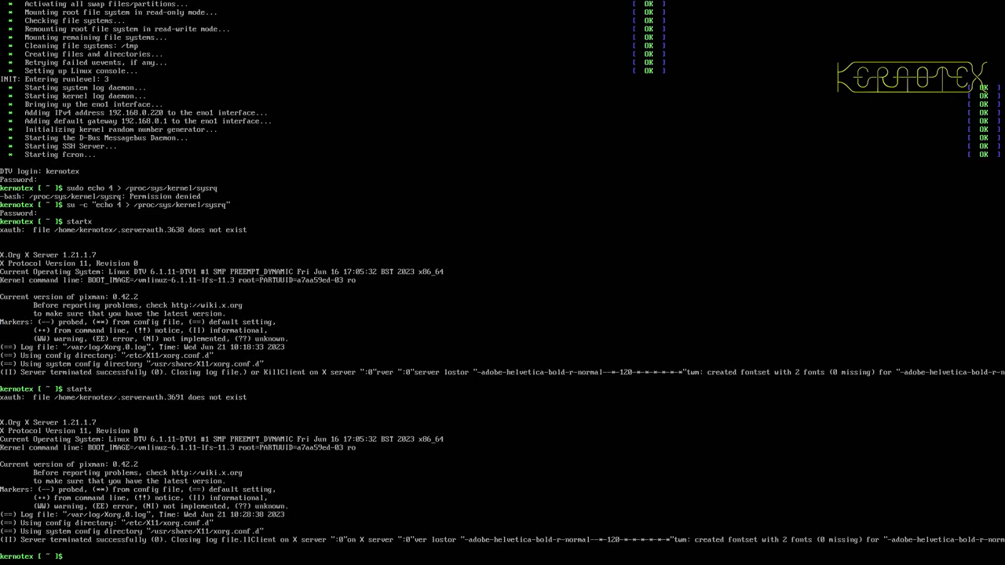
- Recall startx from the console history and relaunch the X session
{"action": "key", "text": "Up"}
{"action": "key", "text": "Return"}
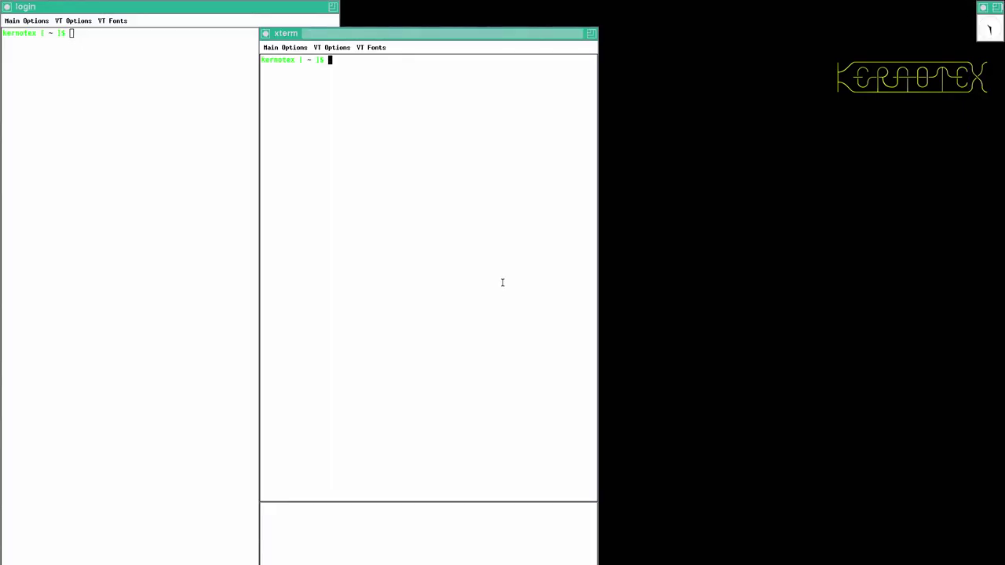
{"action": "type", "text": "\\'''''''''\\"}
- Clear the prompt and run xrandr to list the display outputs
{"action": "key", "text": "BackSpace"}
{"action": "key", "text": "BackSpace"}
{"action": "key", "text": "BackSpace"}
{"action": "key", "text": "BackSpace"}
{"action": "key", "text": "BackSpace"}
{"action": "key", "text": "BackSpace"}
{"action": "key", "text": "BackSpace"}
{"action": "key", "text": "BackSpace"}
{"action": "key", "text": "BackSpace"}
{"action": "key", "text": "BackSpace"}
{"action": "key", "text": "BackSpace"}
{"action": "key", "text": "BackSpace"}
{"action": "key", "text": "BackSpace"}
{"action": "type", "text": "xrandr"}
{"action": "key", "text": "Return"}
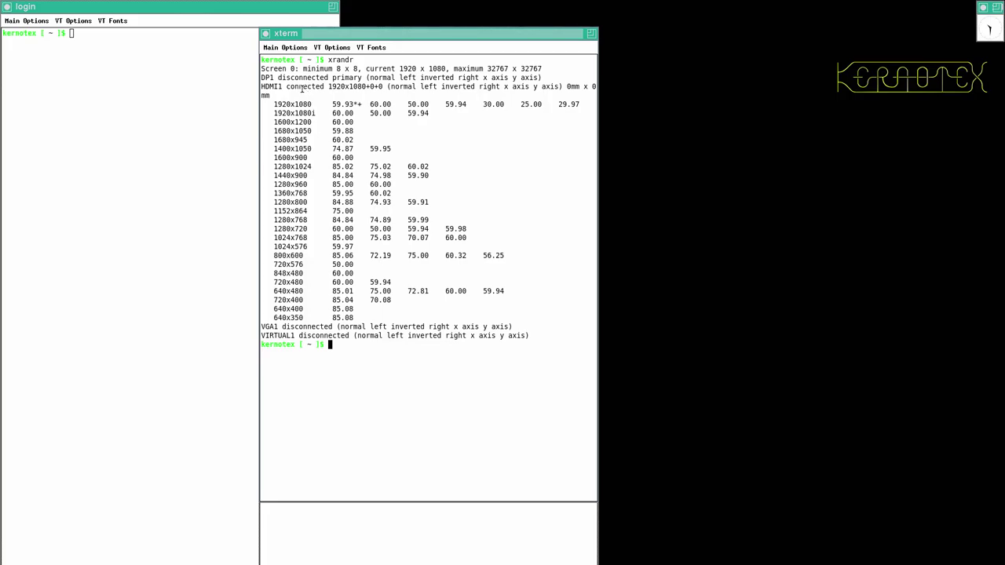
- Highlight the HDMI1 geometry, then the active 1920x1080 59.93 mode line
{"action": "left_click_drag", "start_coordinate": [329, 86], "coordinate": [367, 87]}
{"action": "left_click", "coordinate": [356, 102]}
{"action": "left_click_drag", "start_coordinate": [362, 102], "coordinate": [274, 103]}
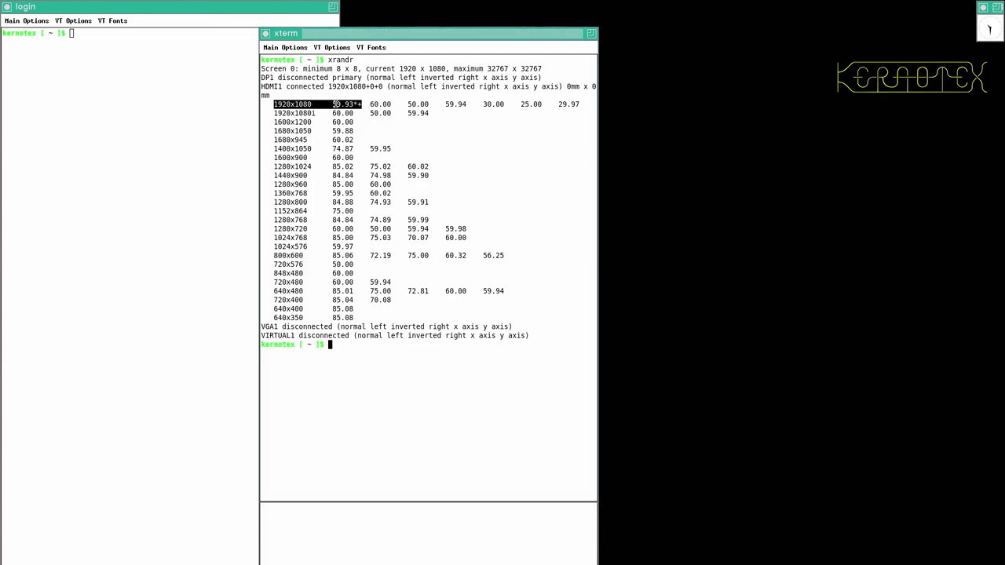